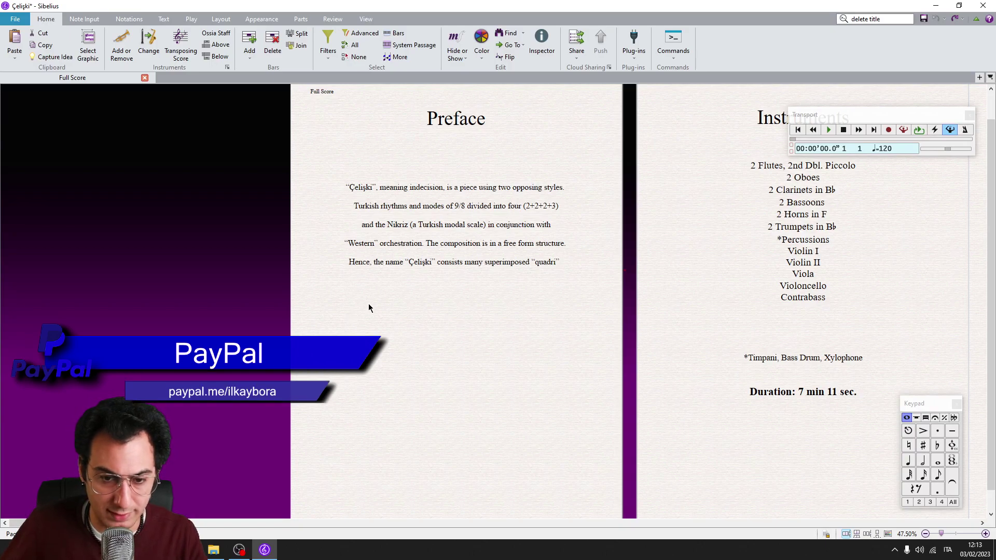
# Create the 'Bora Shortcut Set' keyboard shortcut set, based on the default set.
pyautogui.click(16, 19)
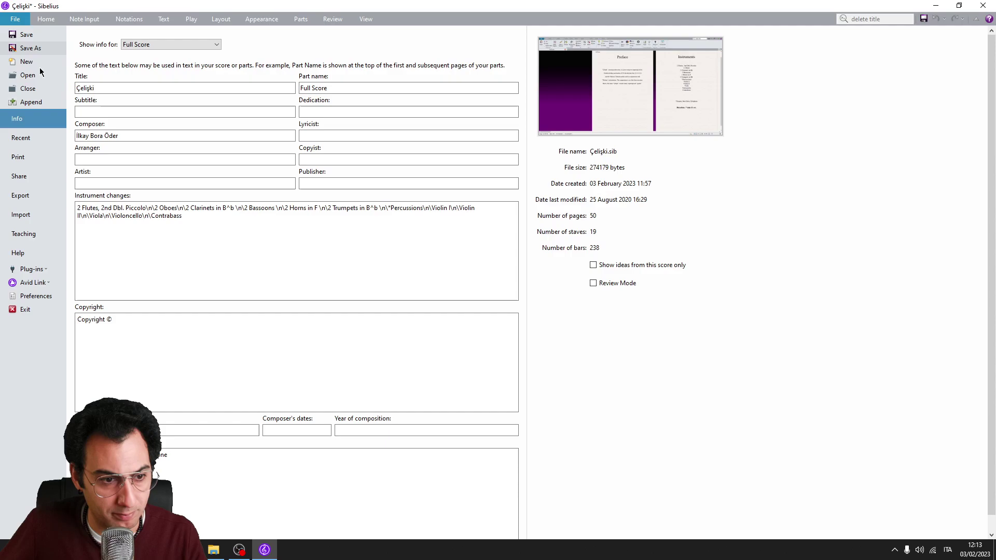
pyautogui.click(36, 296)
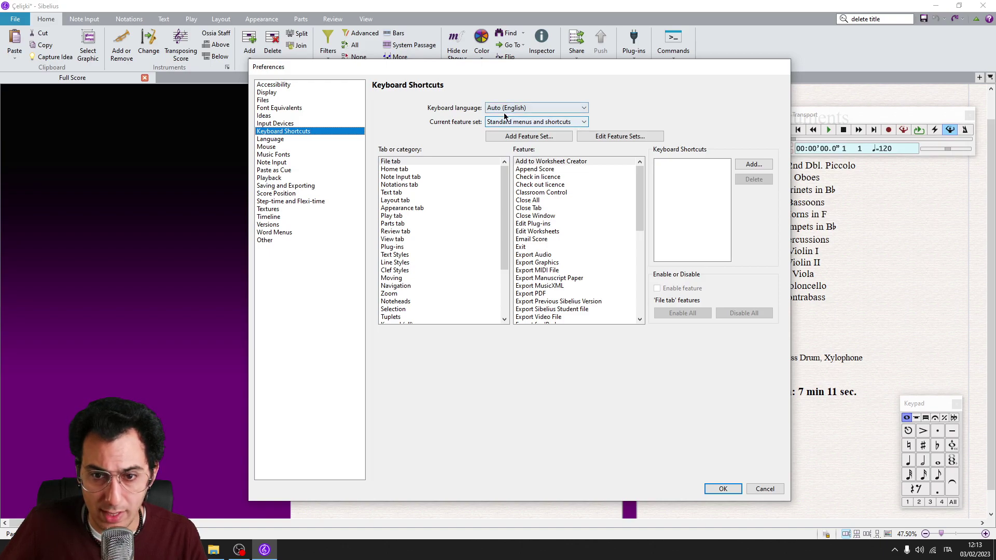
pyautogui.click(519, 137)
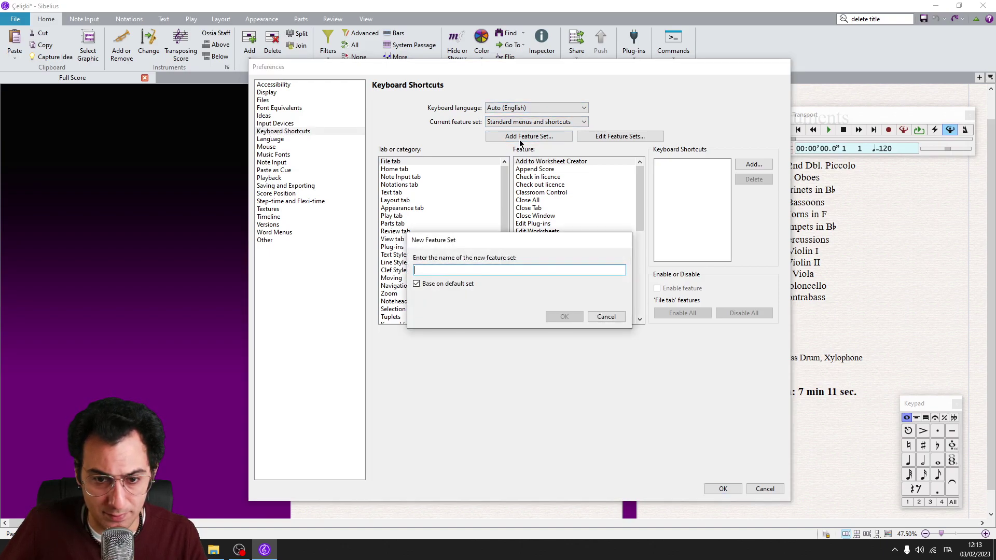
pyautogui.write('Bora')
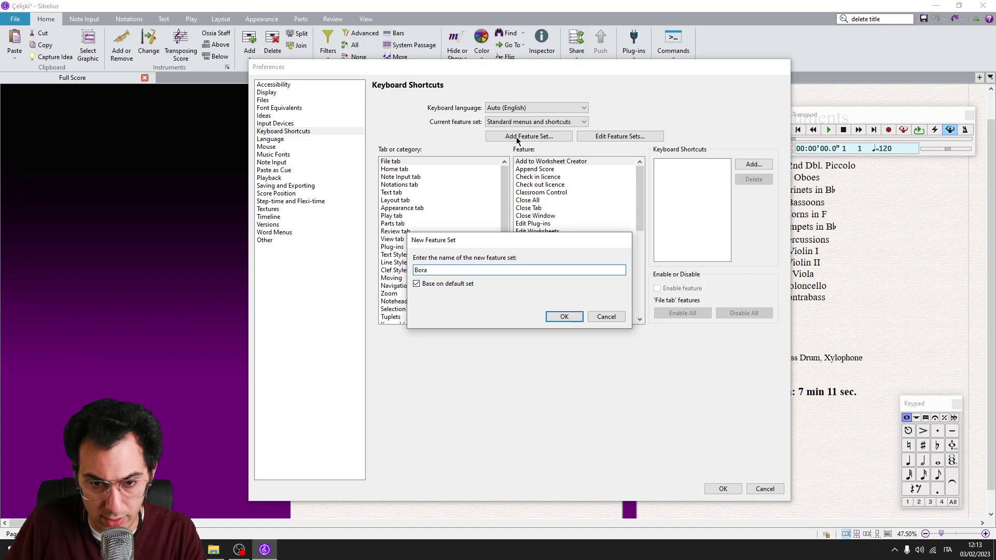
pyautogui.write(' Shortcut')
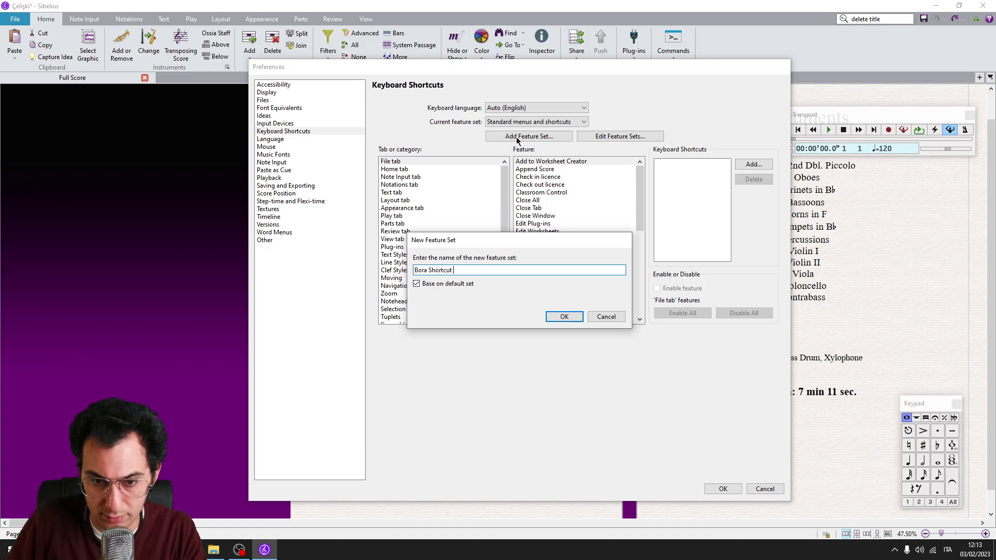
pyautogui.write(' Set')
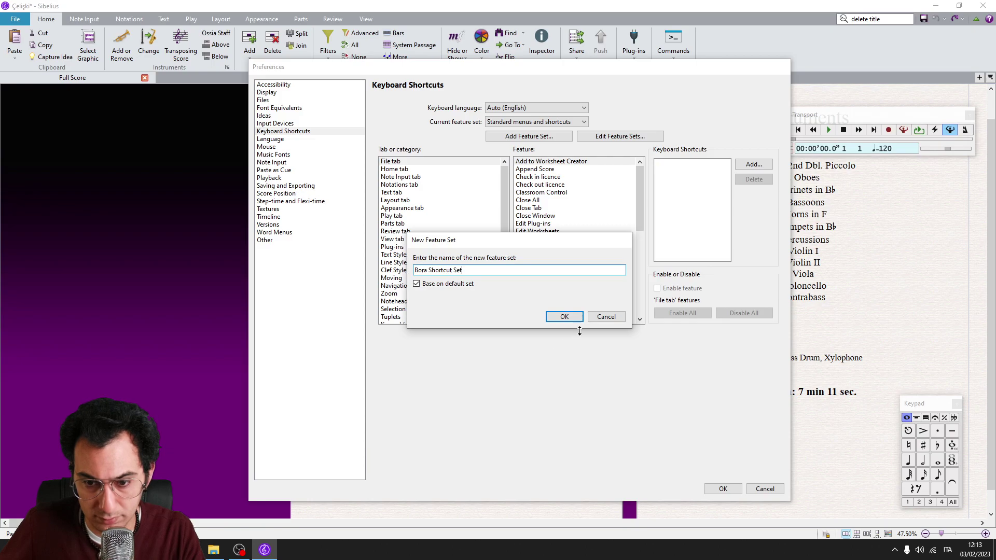
pyautogui.click(574, 317)
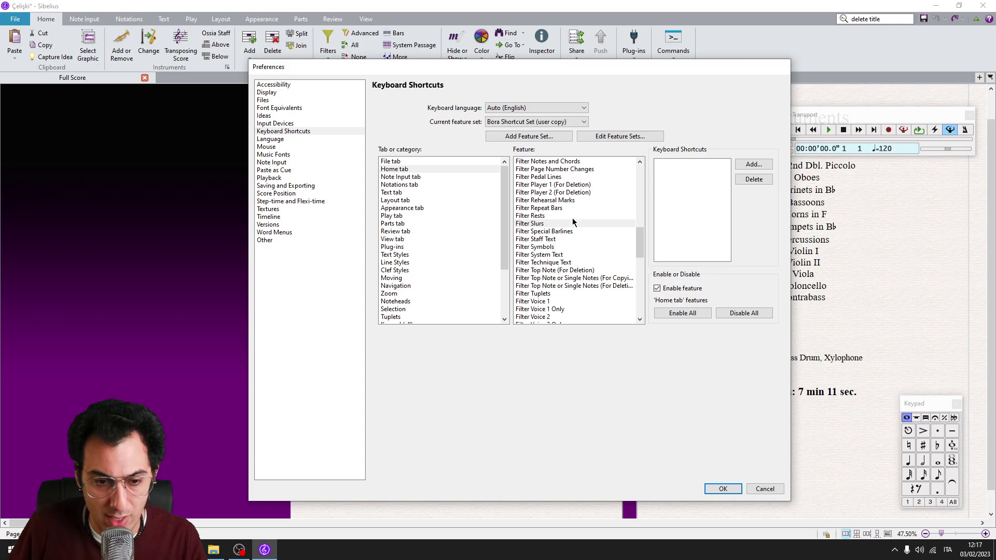
# Assign a new keyboard shortcut to the Filter Slurs command.
pyautogui.click(398, 170)
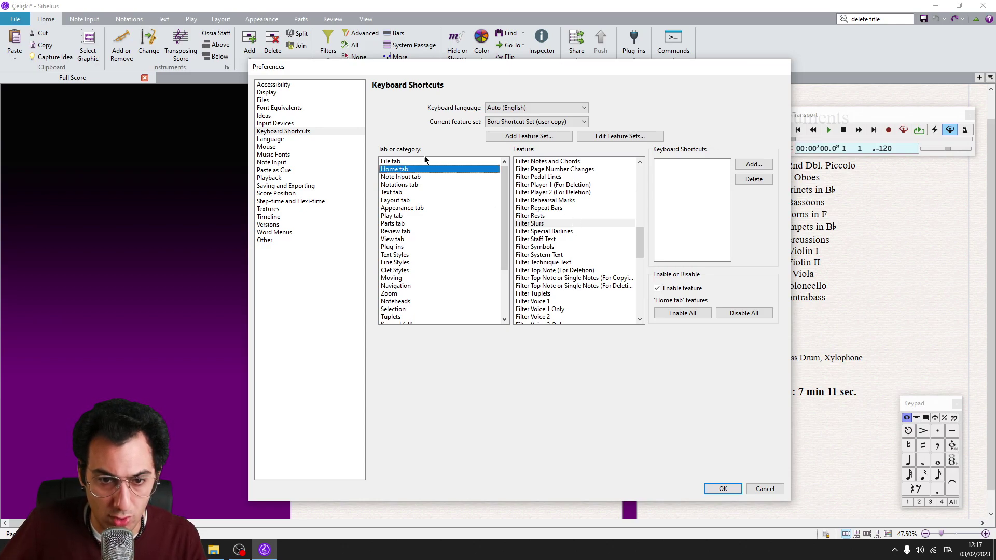
pyautogui.click(536, 224)
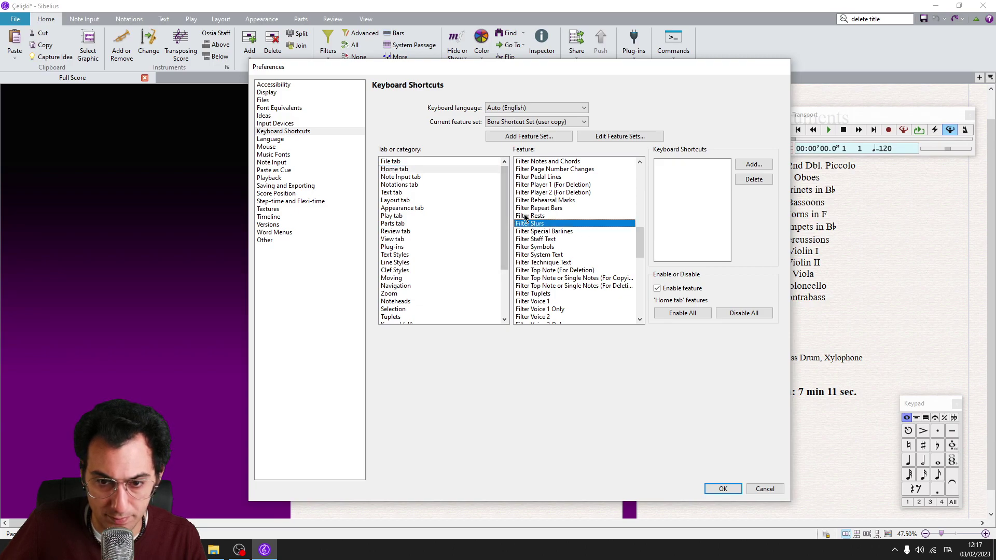
pyautogui.click(754, 166)
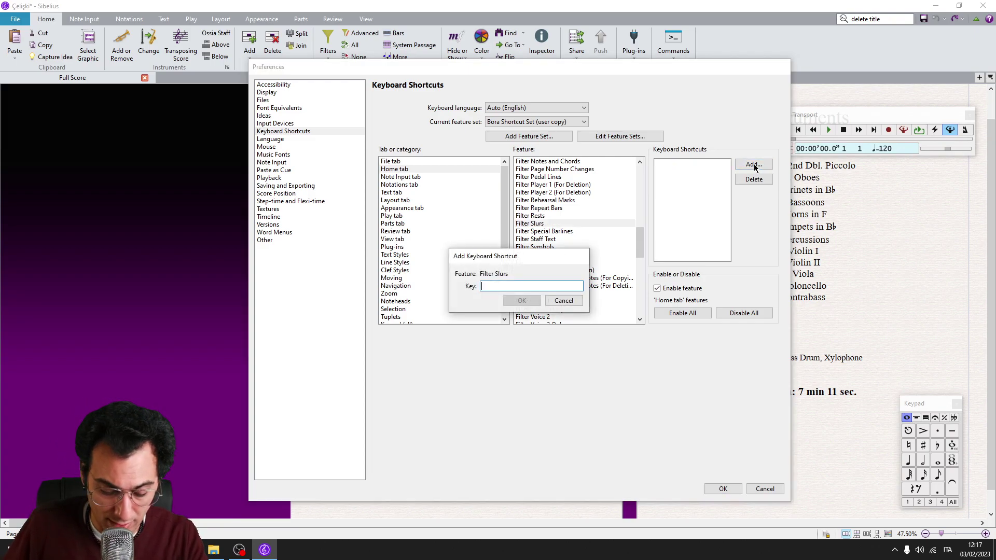
pyautogui.hotkey('alt', 's')
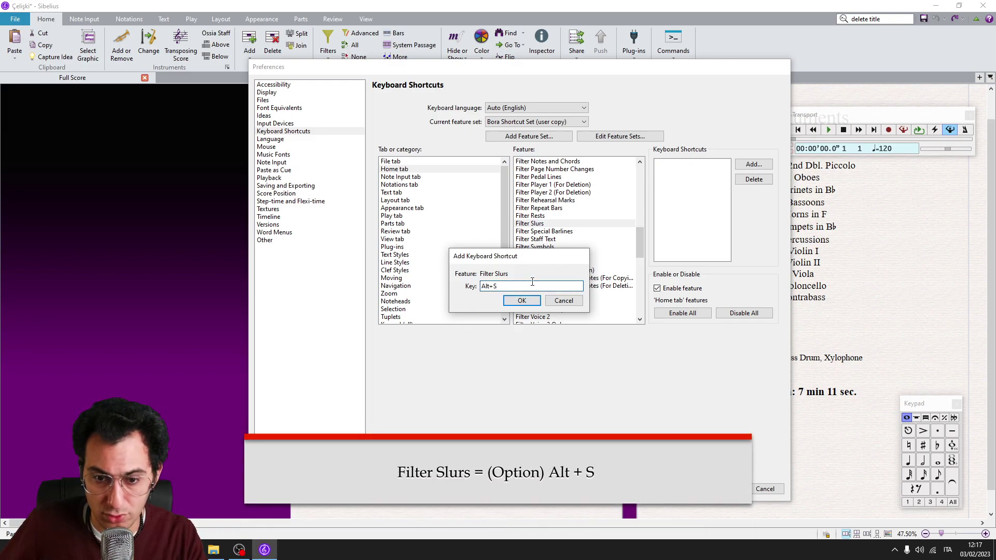
pyautogui.click(513, 285)
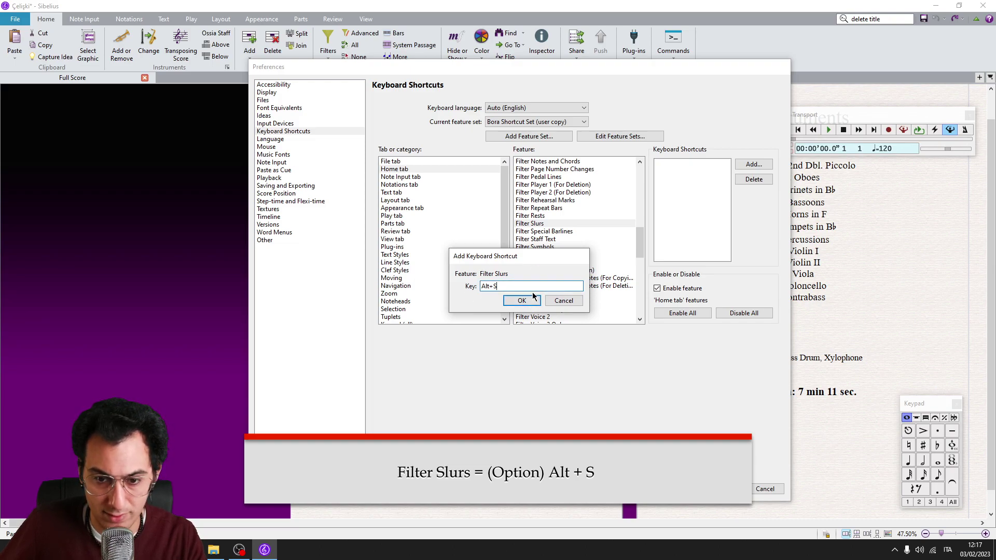
pyautogui.click(530, 301)
pyautogui.scroll(-2, 578, 248)
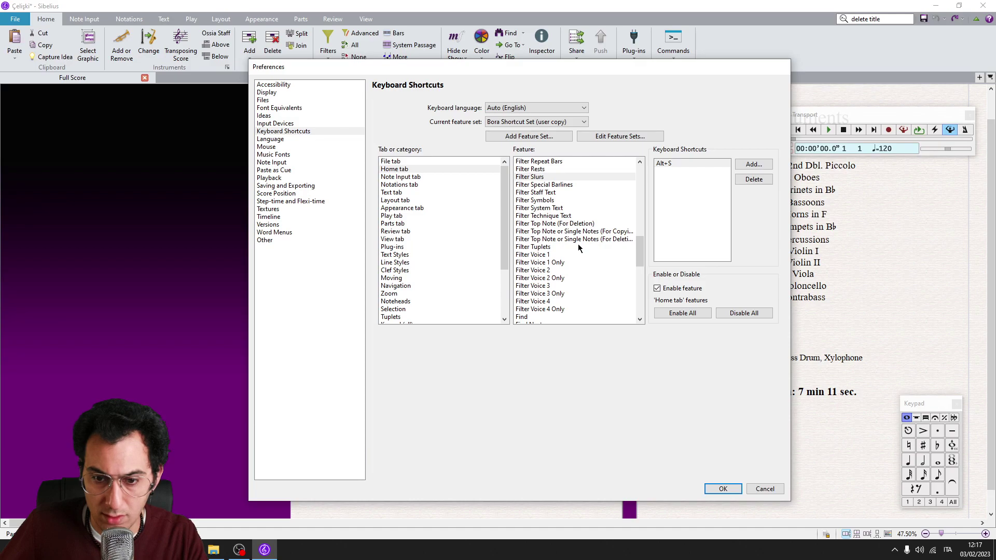
pyautogui.scroll(-1, 578, 246)
pyautogui.scroll(-2, 569, 251)
pyautogui.scroll(2, 560, 241)
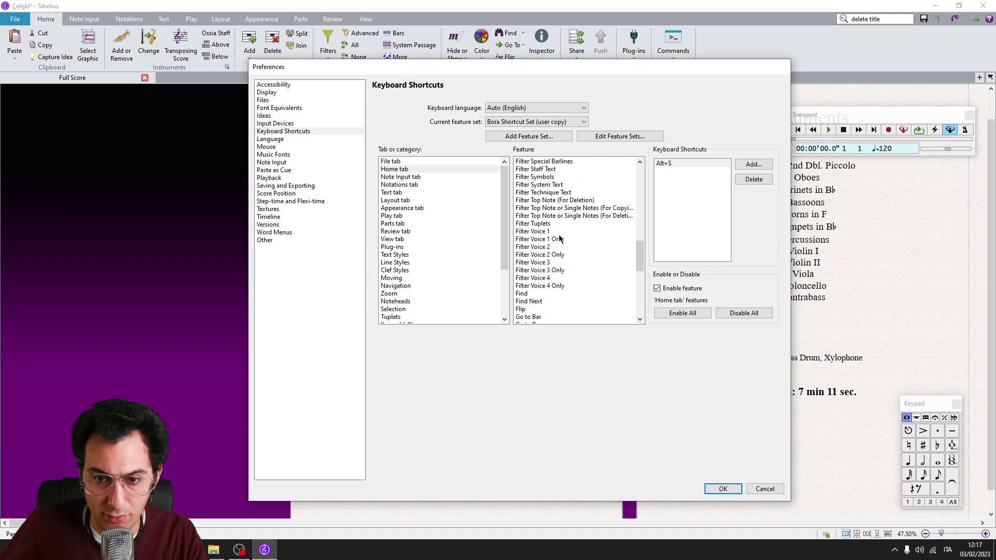
pyautogui.scroll(2, 541, 193)
# Assign a new keyboard shortcut to the Filter Technique Text command.
pyautogui.click(552, 216)
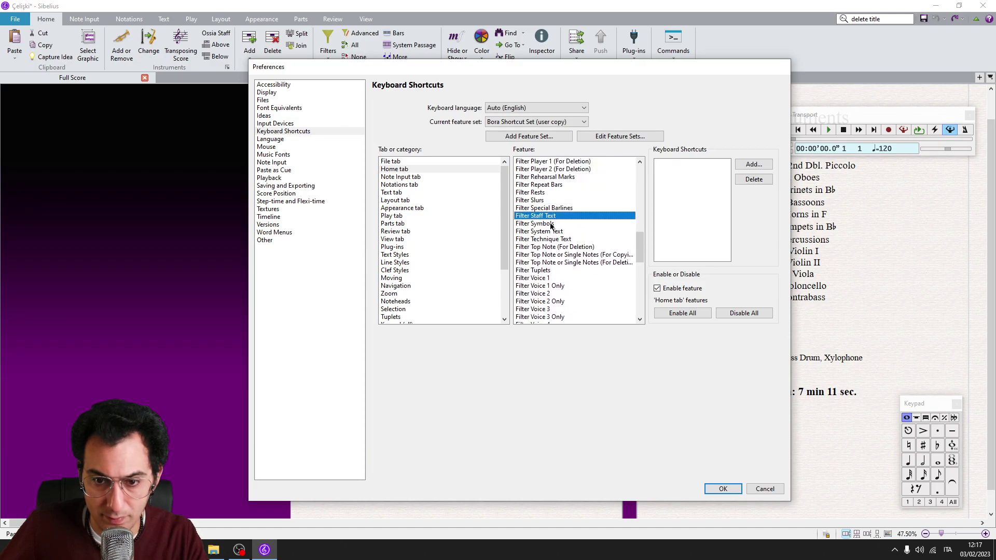
pyautogui.click(545, 240)
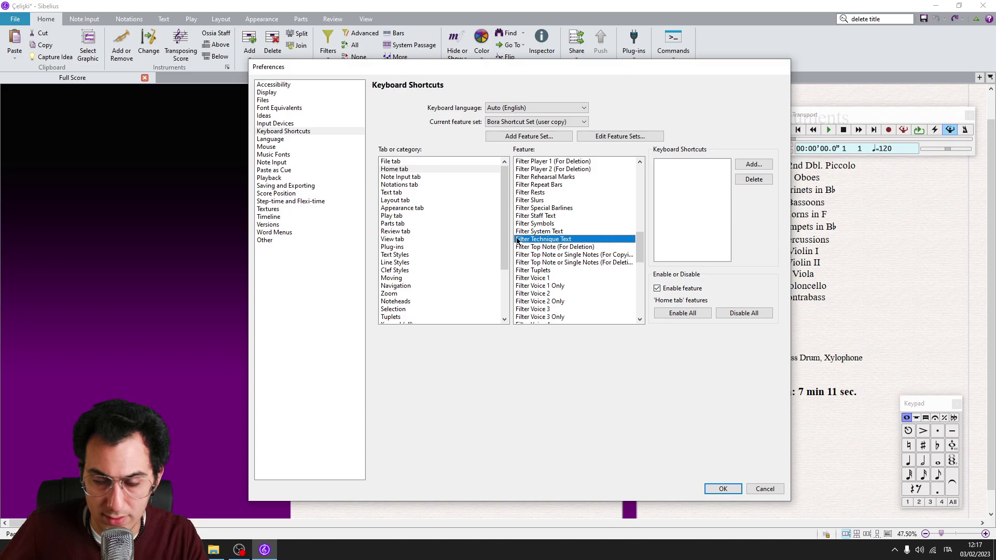
pyautogui.click(754, 164)
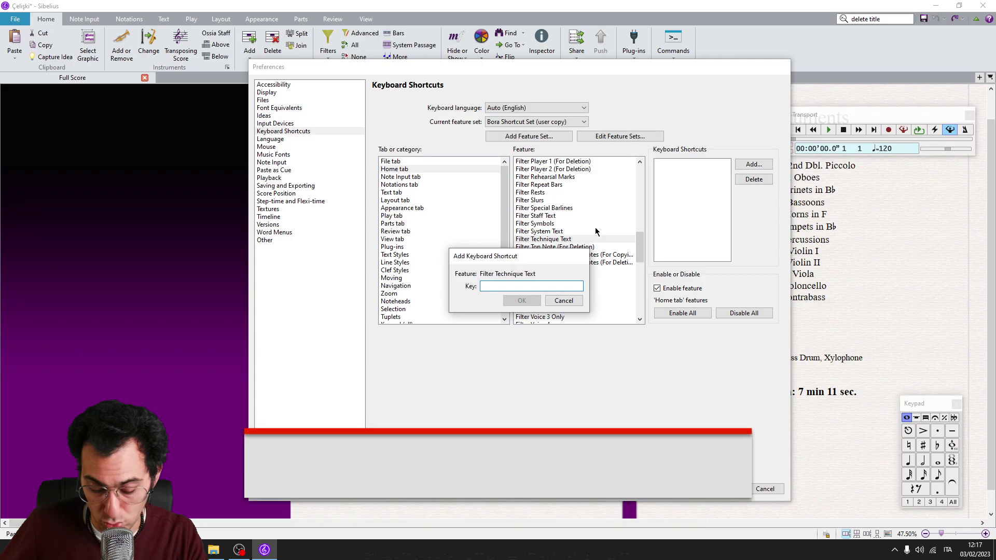
pyautogui.hotkey('alt', 't')
pyautogui.write('Alt+T')
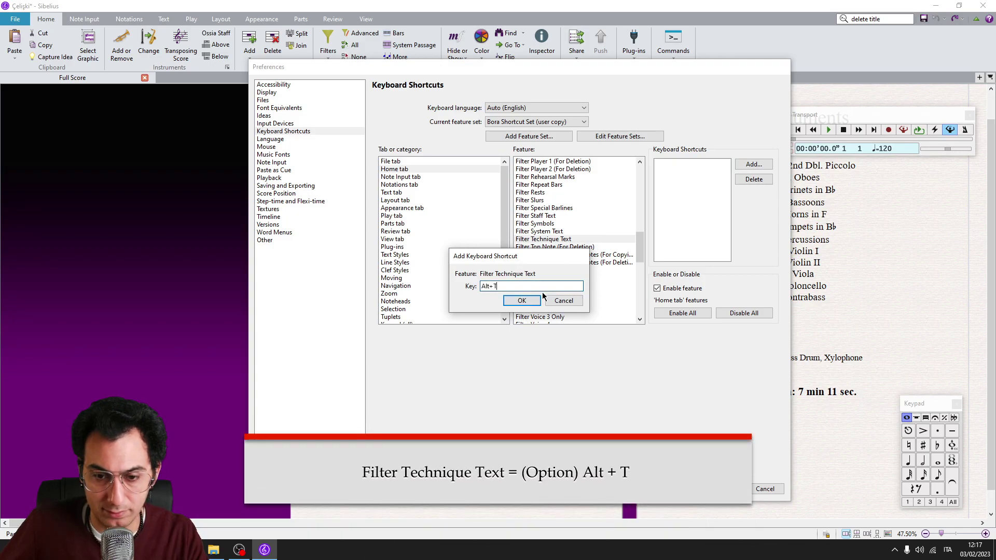
pyautogui.click(520, 301)
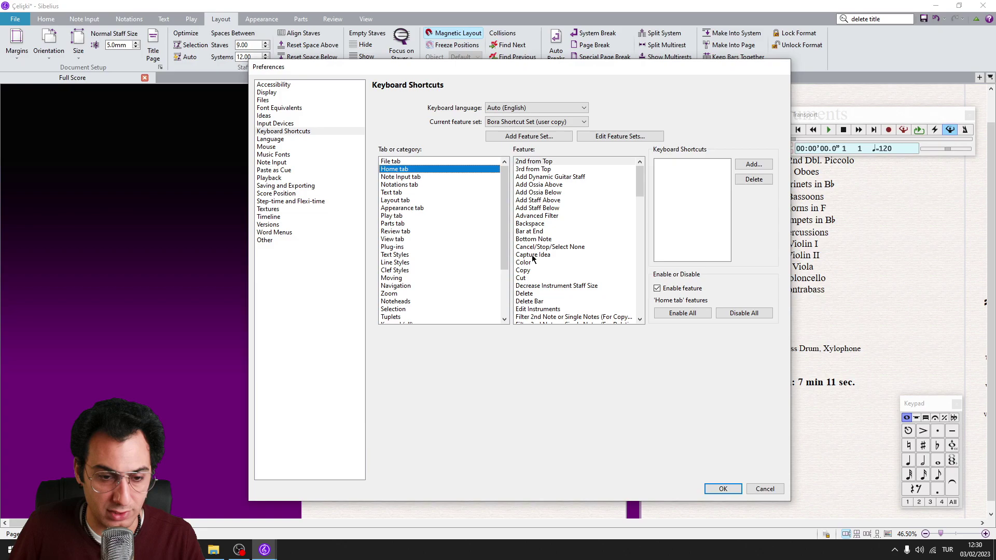
# Browse the Plug-ins category commands, then close Preferences.
pyautogui.click(390, 241)
pyautogui.click(559, 215)
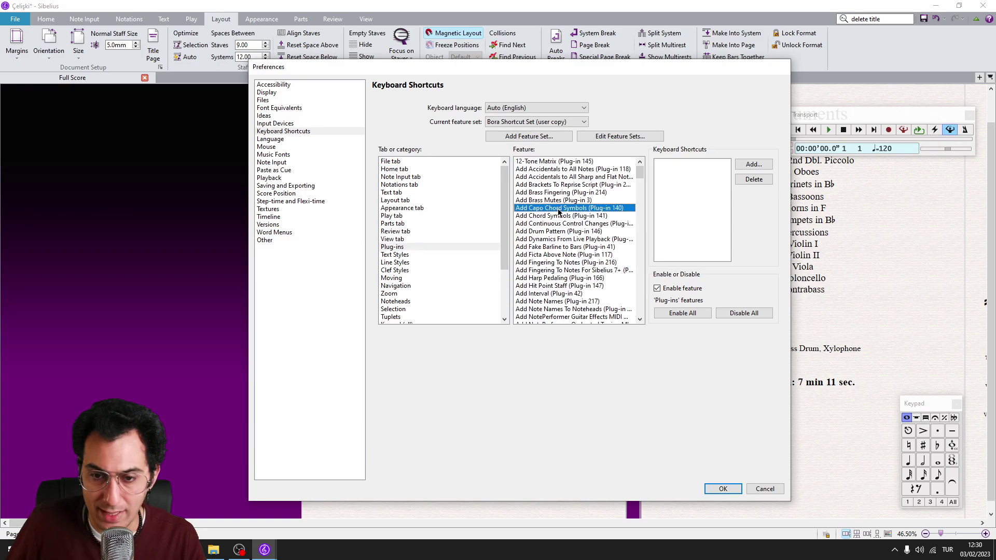
pyautogui.scroll(-5, 578, 263)
pyautogui.scroll(-5, 578, 263)
pyautogui.scroll(-5, 577, 263)
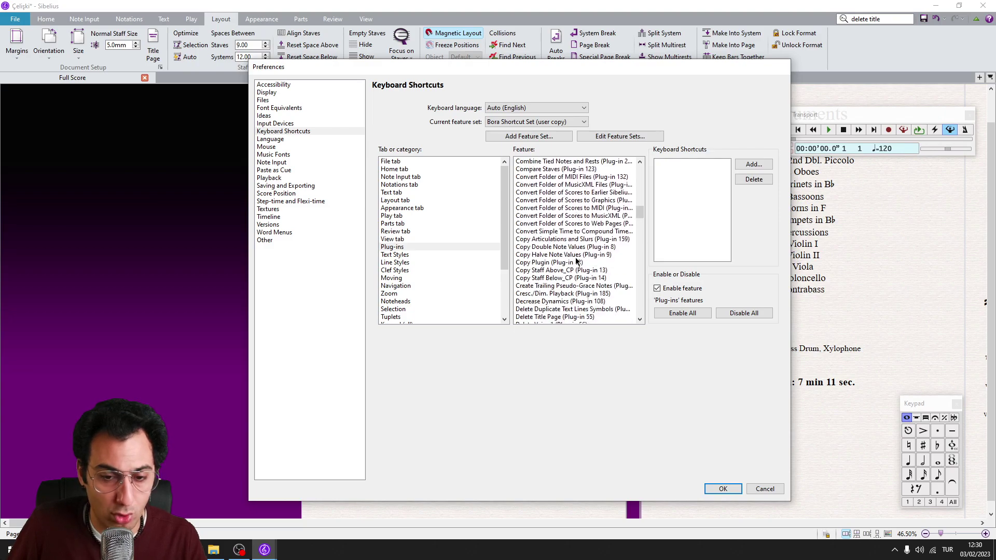
pyautogui.scroll(-5, 577, 263)
pyautogui.scroll(-5, 577, 263)
pyautogui.scroll(-3, 477, 317)
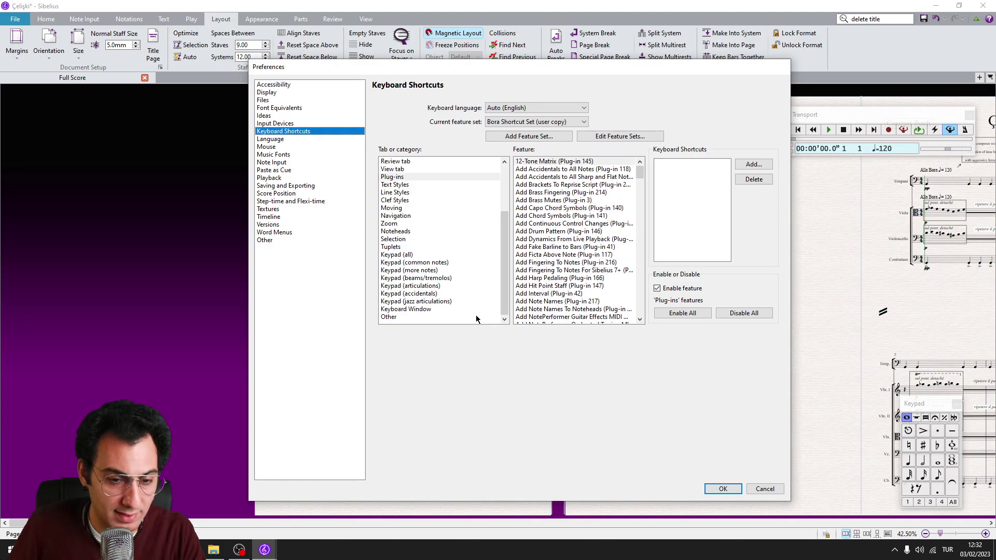
pyautogui.click(723, 489)
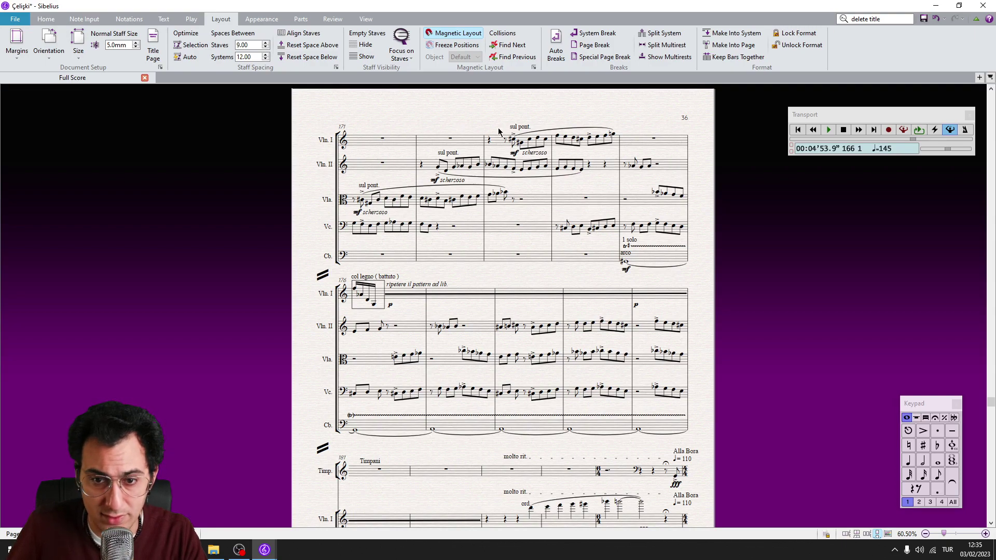
# Filter the slurs in the Vln. I–Vla. passage from bar 171 and delete them.
pyautogui.click(602, 201)
pyautogui.keyDown('shift'); pyautogui.click(377, 140); pyautogui.keyUp('shift')
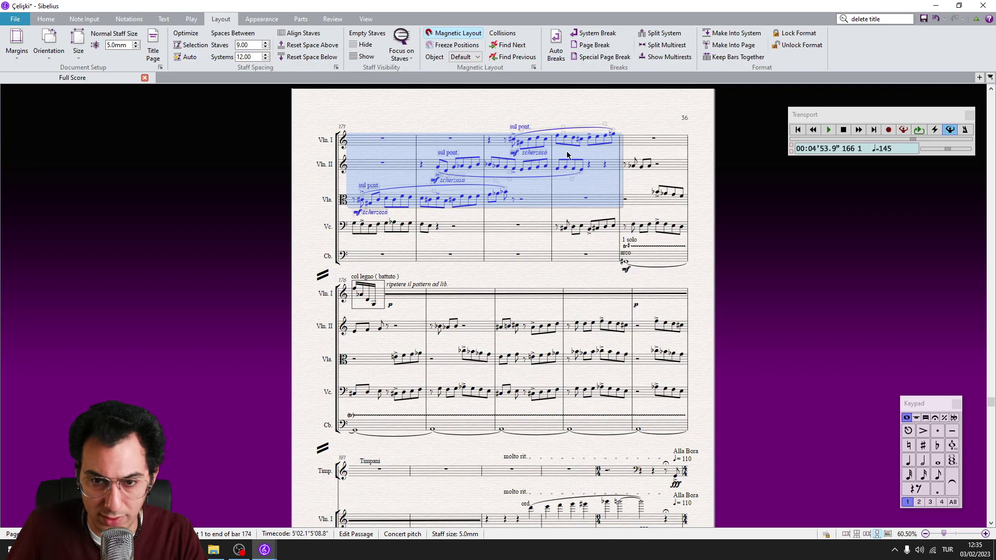
pyautogui.hotkey('ctrl', 'shift', 'alt', 's')
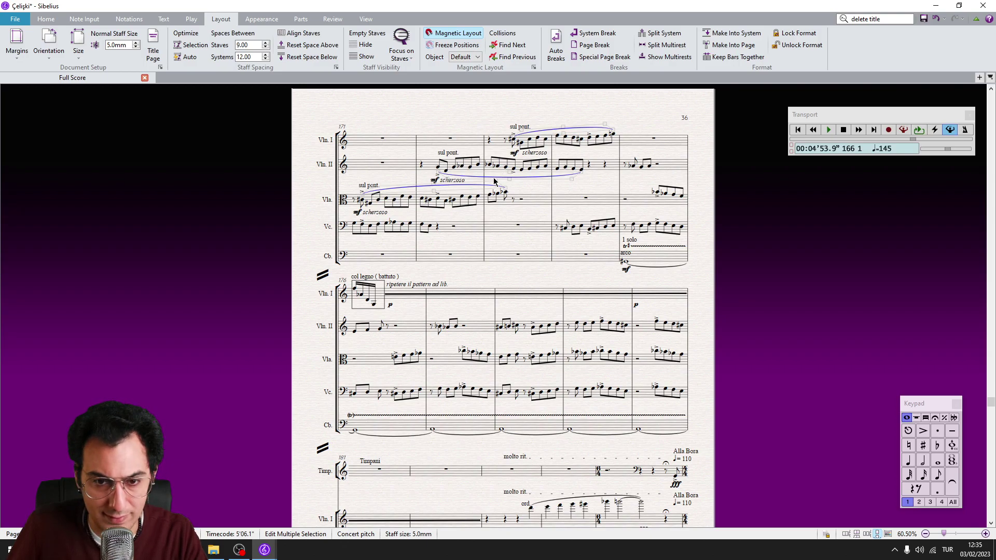
pyautogui.press('Escape')
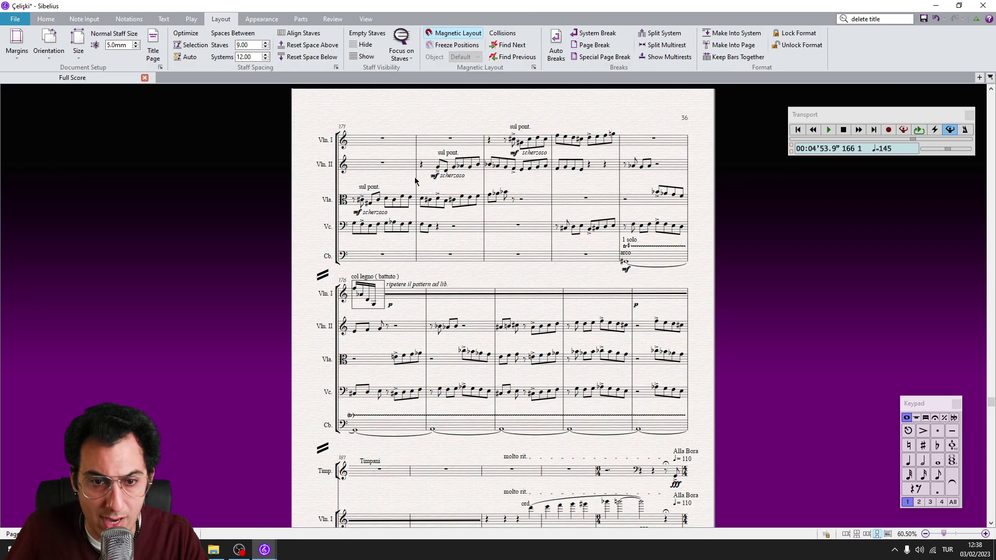
# Filter the three sul pont. markings on Vln. I, Vln. II and Vla., and delete them.
pyautogui.click(520, 127)
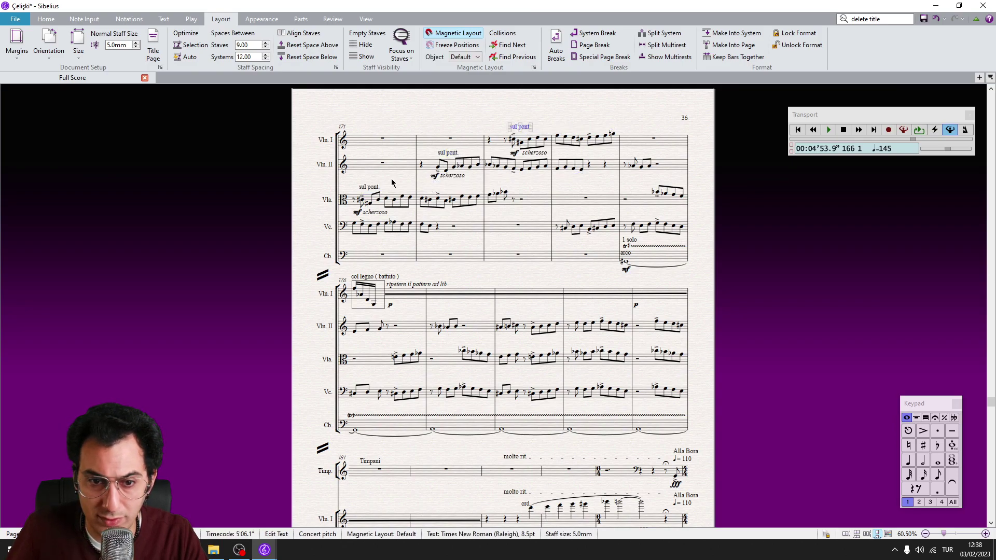
pyautogui.click(368, 188)
pyautogui.click(446, 154)
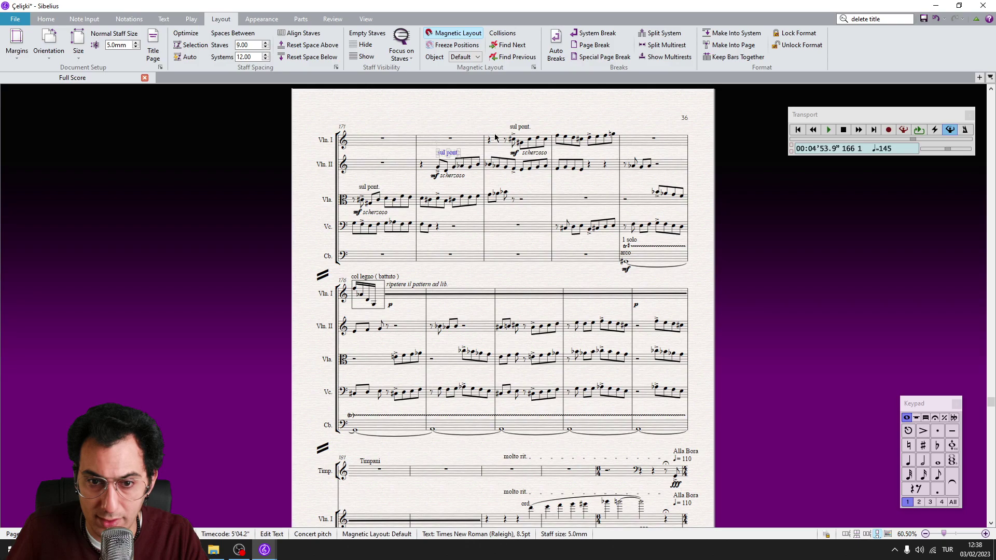
pyautogui.click(522, 127)
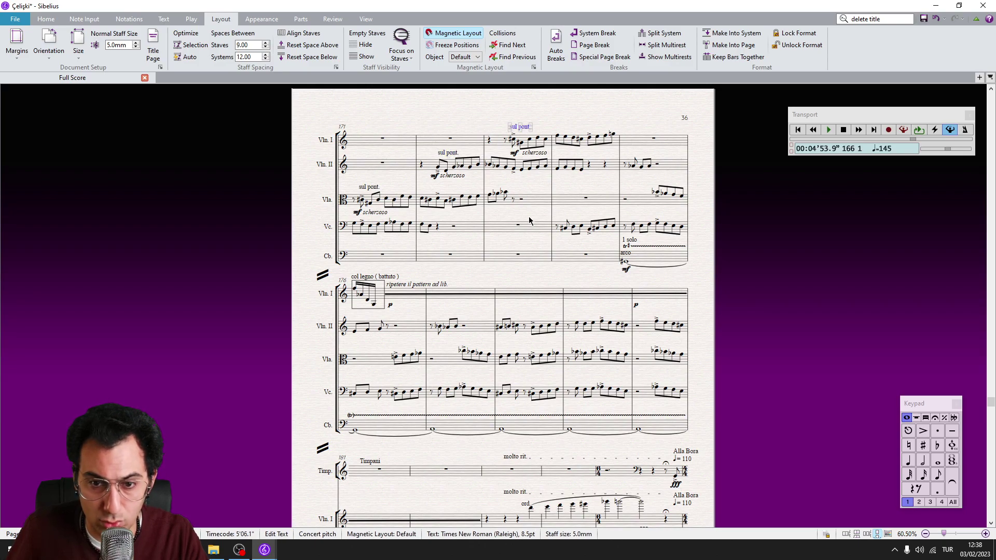
pyautogui.keyDown('shift'); pyautogui.click(364, 208); pyautogui.keyUp('shift')
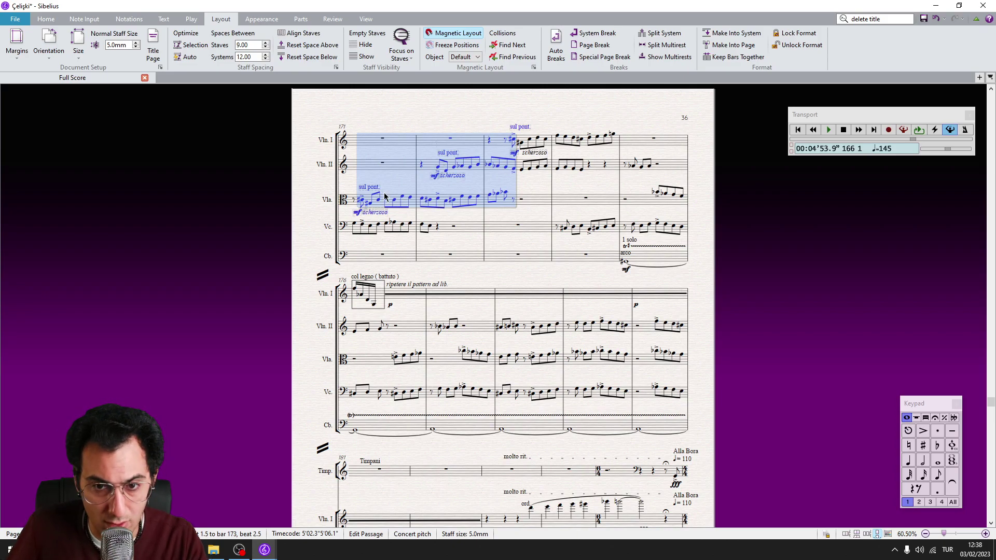
pyautogui.hotkey('ctrl', 'shift', 'alt', 't')
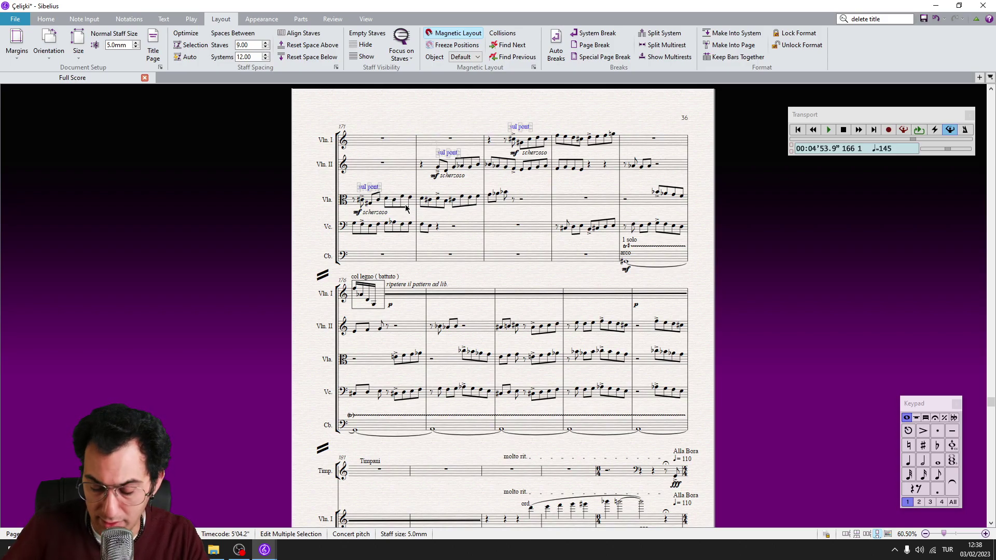
pyautogui.press('Delete')
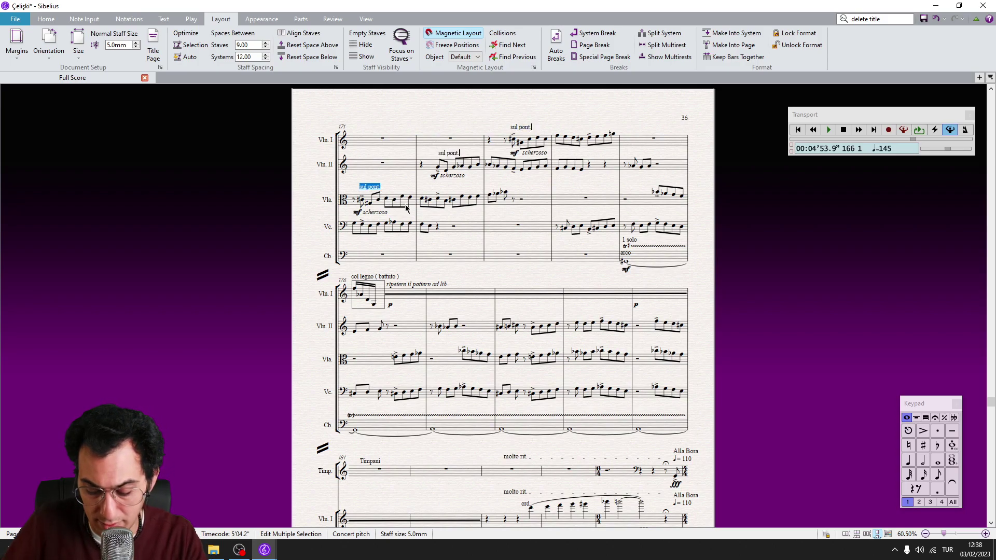
# Add pizz. technique text on the three string staves, then switch to the New York New York score.
pyautogui.hotkey('ctrl', 't')
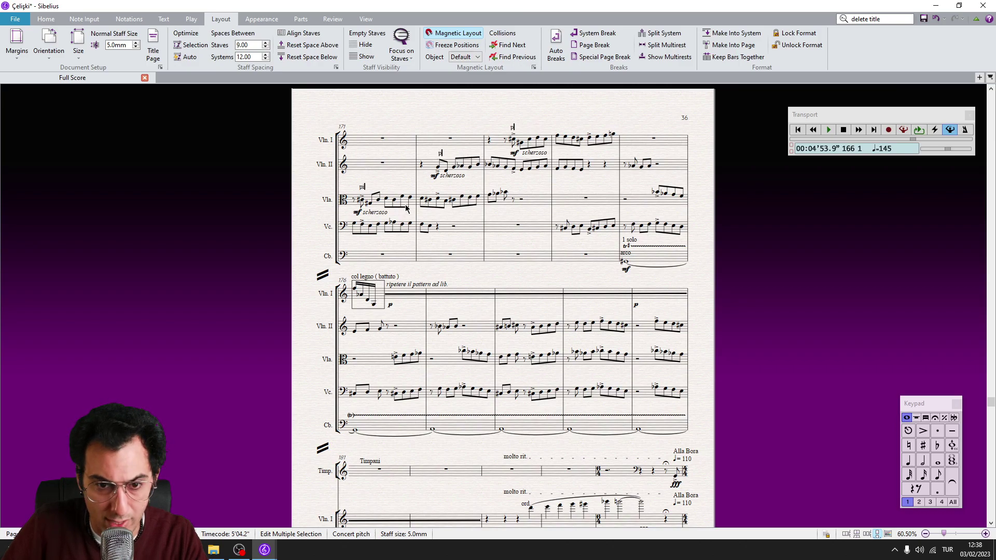
pyautogui.write('pizz.')
pyautogui.press('Escape')
pyautogui.press('Escape')
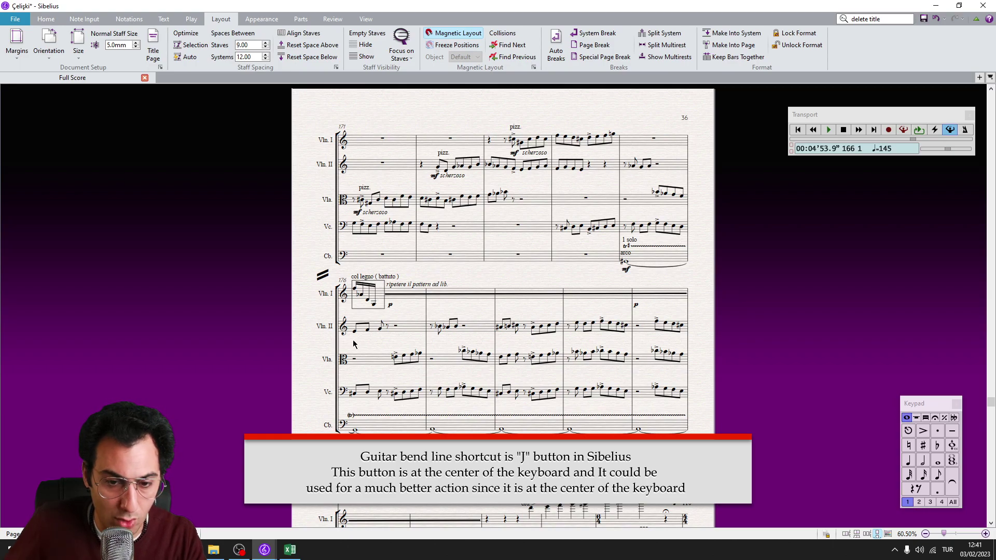
pyautogui.hotkey('alt', 'Tab')
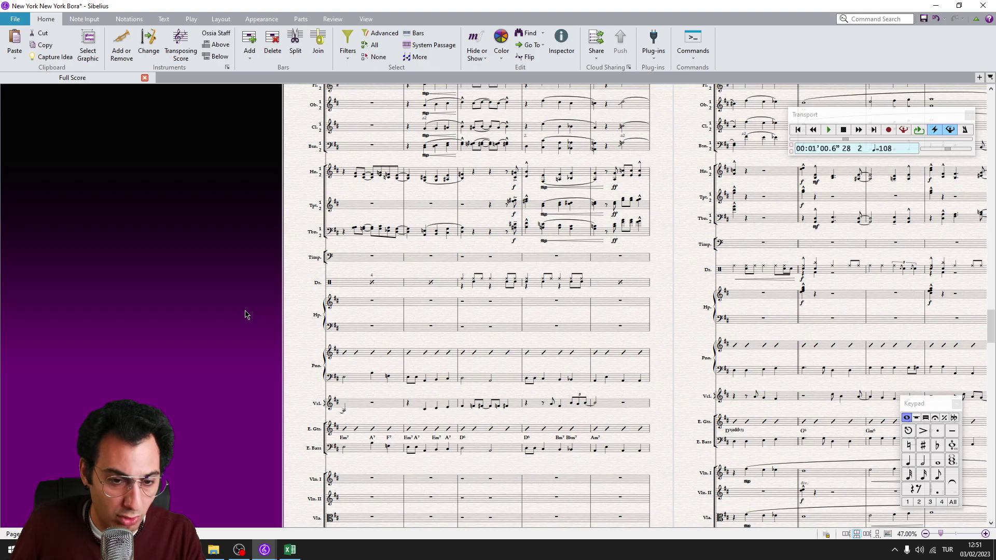
# In Word Menus preferences, check the Technique word shortcuts for arco, con sord. and div.
pyautogui.click(15, 21)
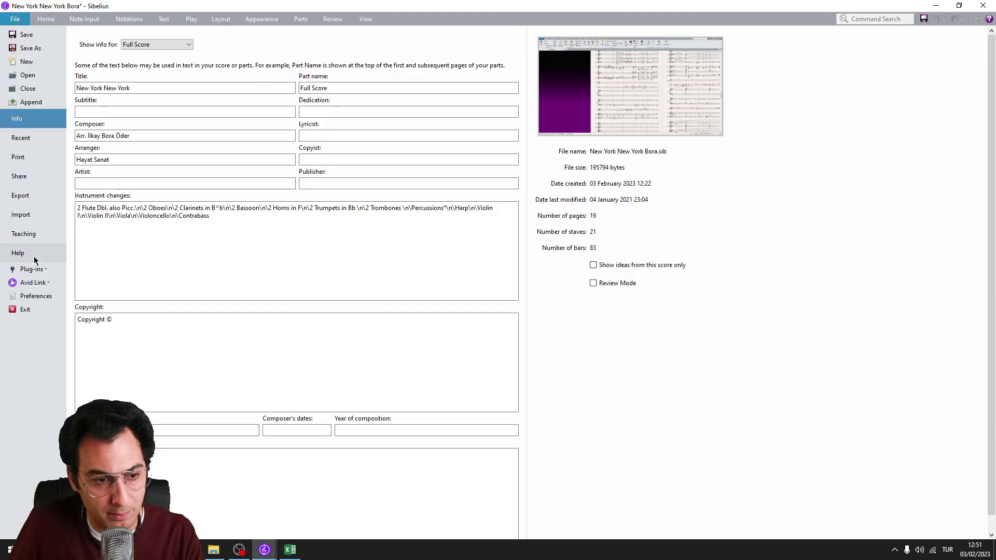
pyautogui.click(31, 295)
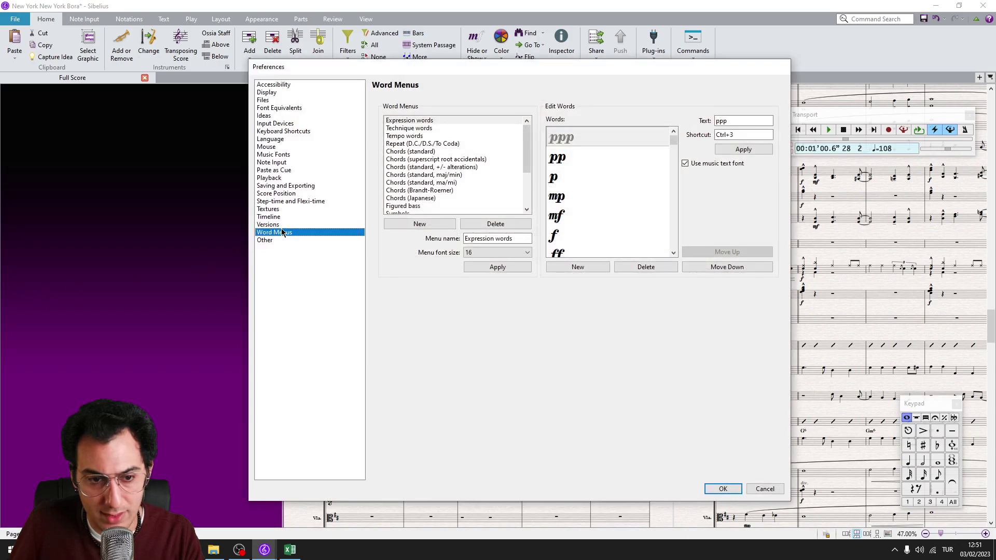
pyautogui.click(576, 137)
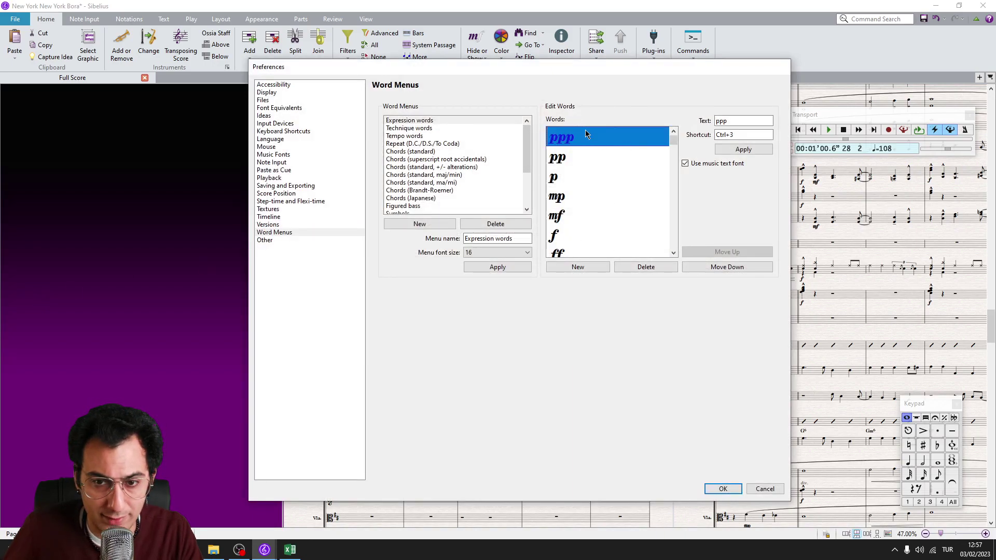
pyautogui.click(423, 128)
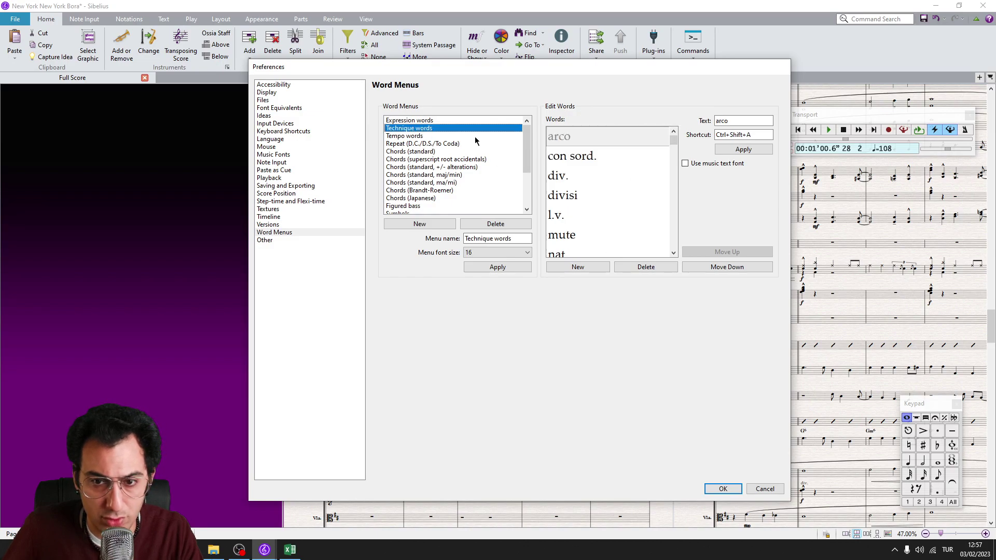
pyautogui.click(566, 141)
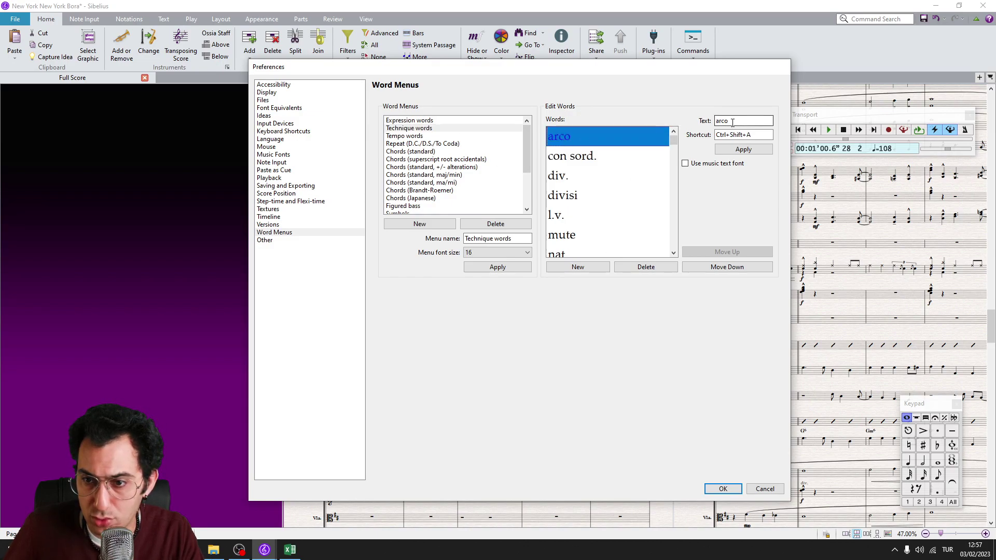
pyautogui.click(739, 135)
pyautogui.click(572, 155)
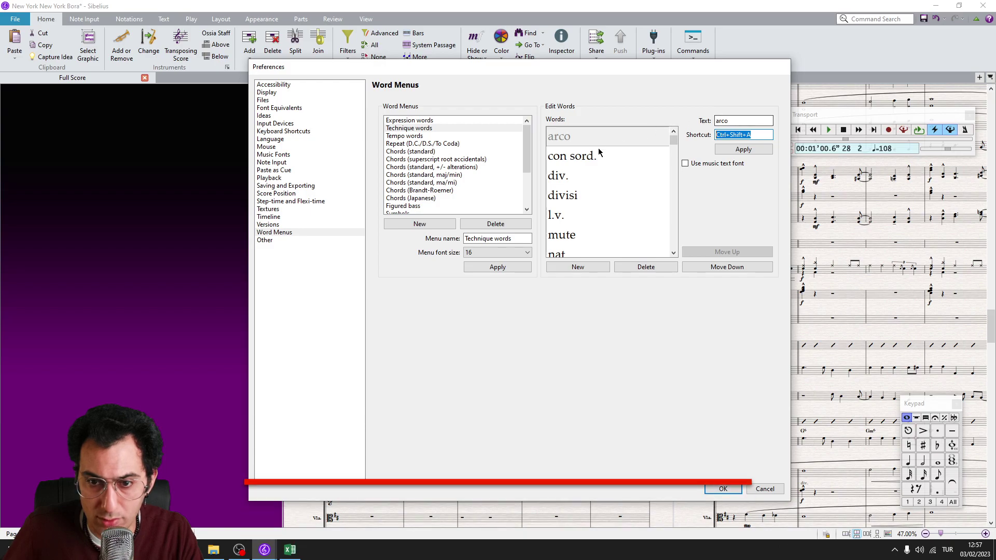
pyautogui.click(760, 134)
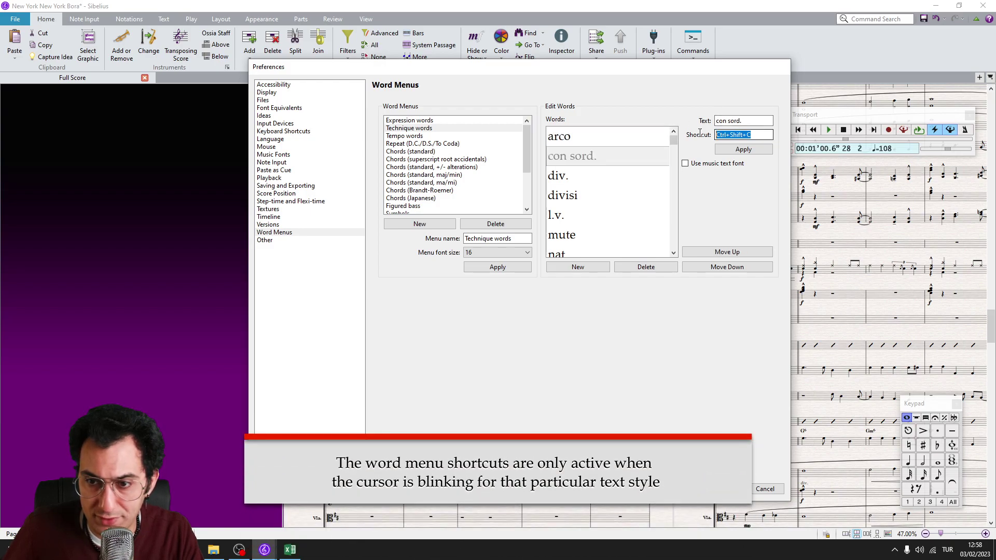
pyautogui.click(584, 175)
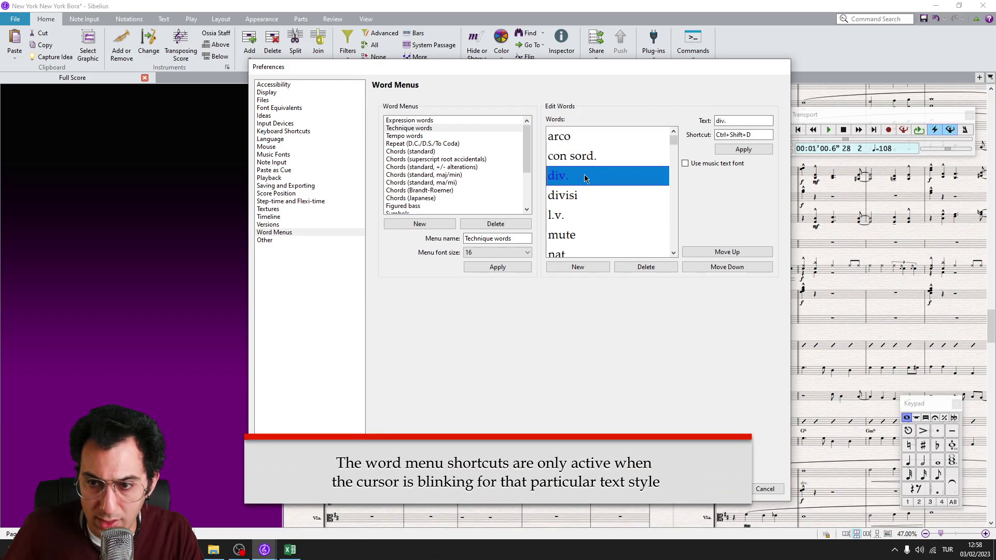
pyautogui.moveTo(767, 135); pyautogui.dragTo(714, 135)
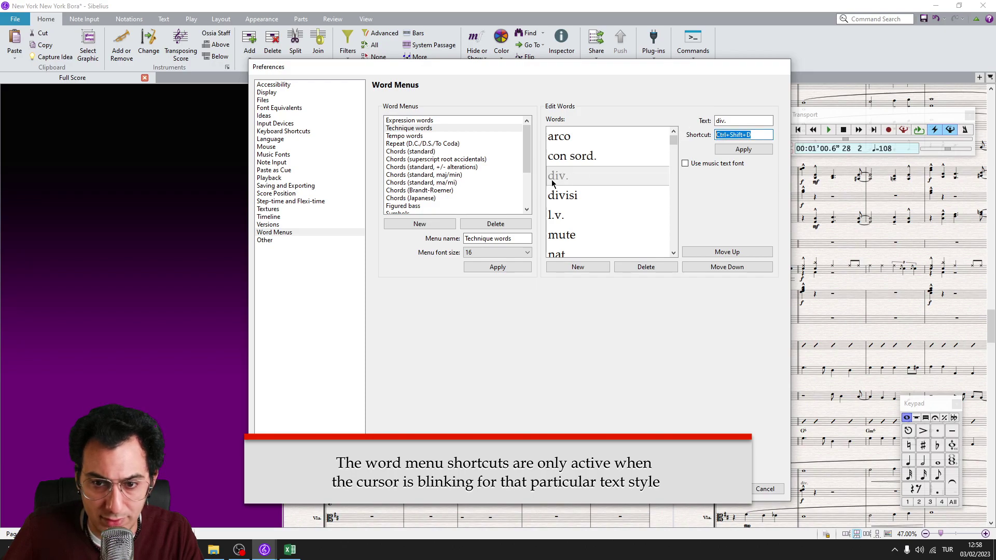
# Give the divisi technique word the Ctrl+Alt+D shortcut and close Preferences.
pyautogui.click(582, 159)
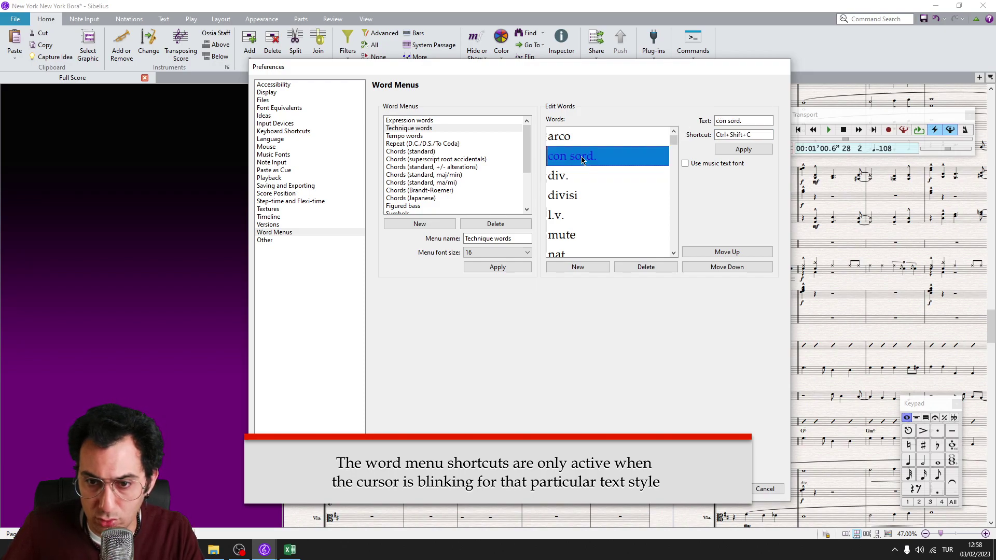
pyautogui.click(577, 196)
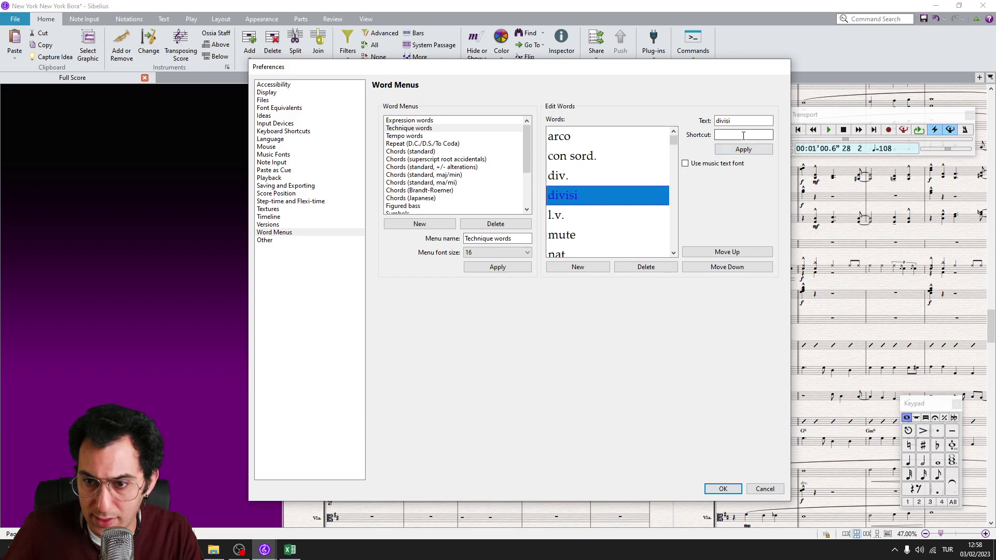
pyautogui.click(720, 134)
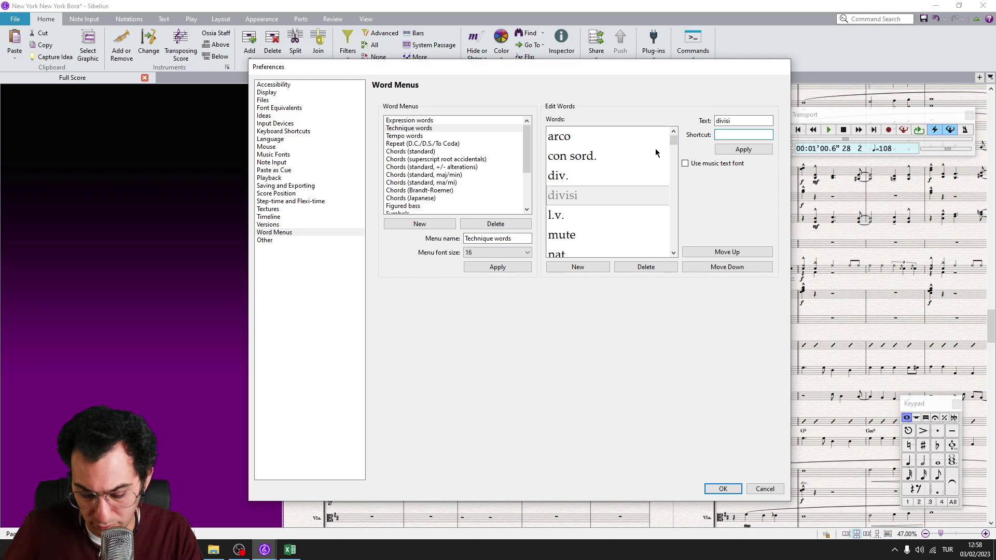
pyautogui.hotkey('ctrl', 'alt', 'd')
pyautogui.write('Ctrl+Alt+D')
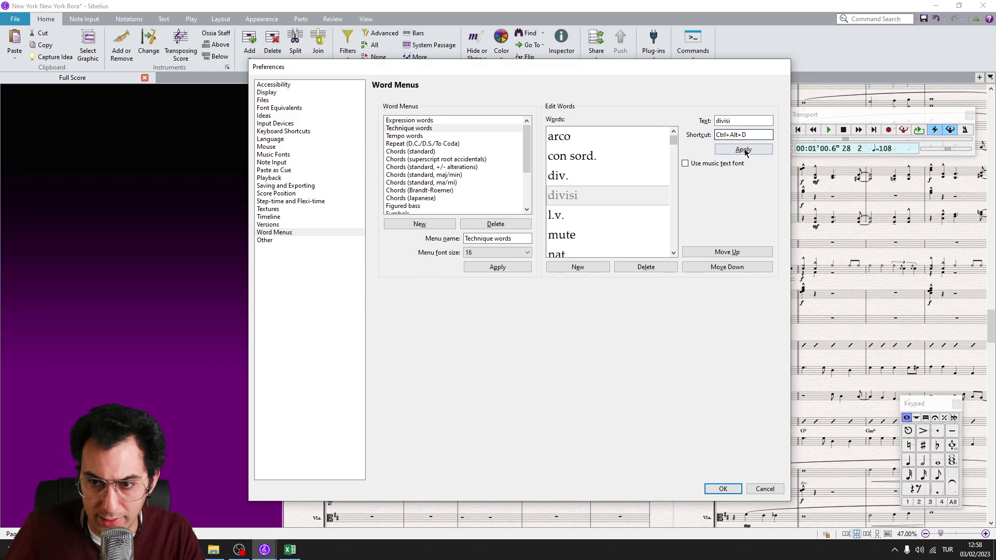
pyautogui.click(729, 151)
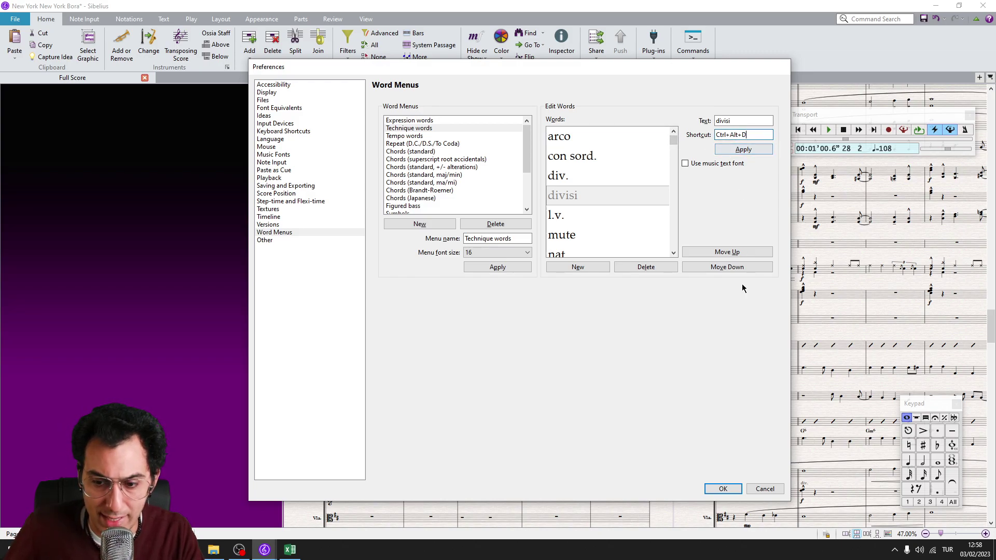
pyautogui.click(723, 488)
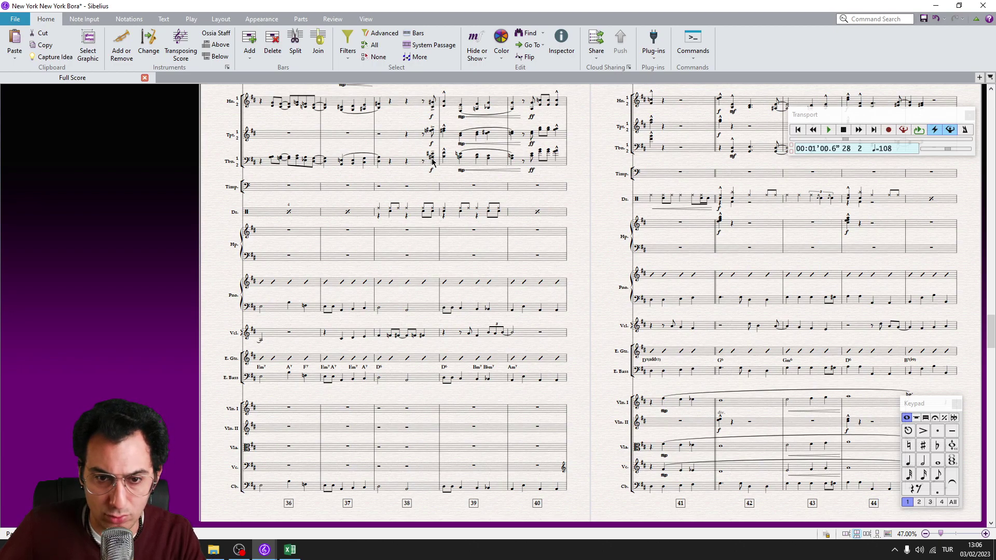
# Add con sord. technique text to bar 39 of the Hn., Tpt. and Tbn. staves.
pyautogui.click(446, 127)
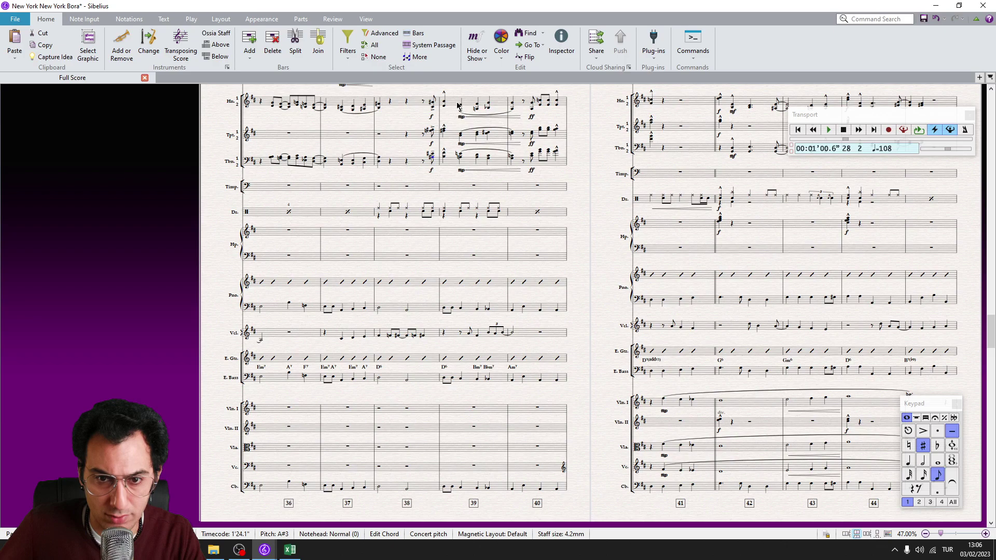
pyautogui.keyDown('shift'); pyautogui.click(458, 105); pyautogui.keyUp('shift')
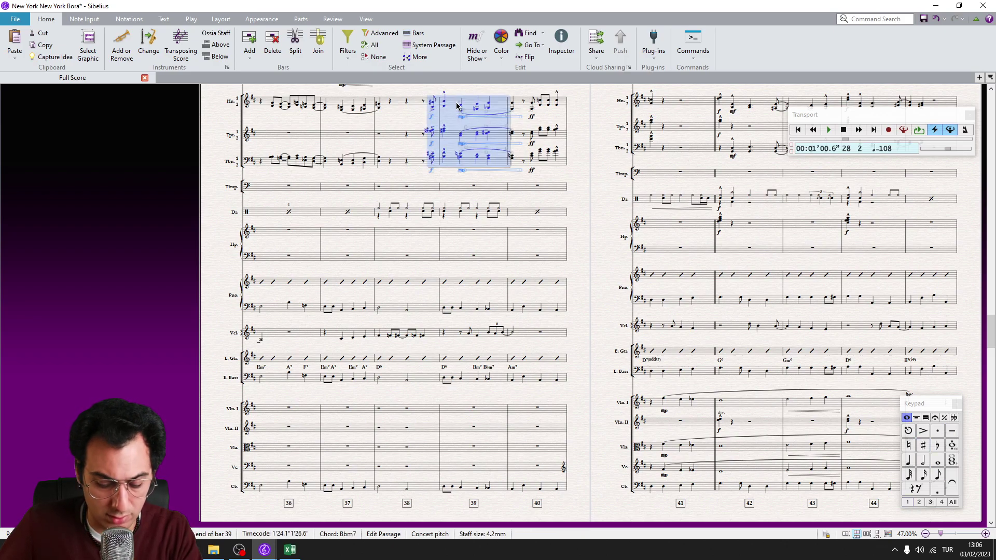
pyautogui.press('Escape')
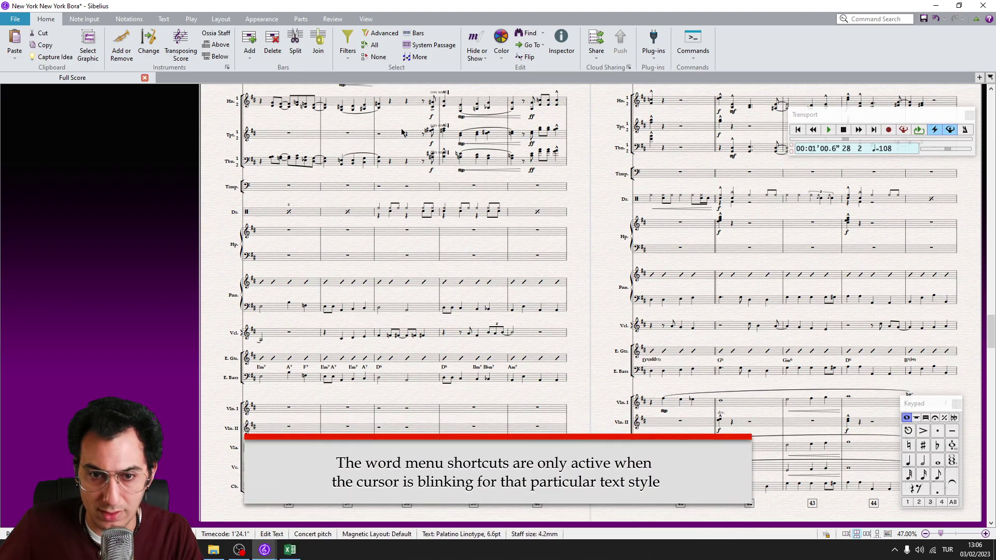
pyautogui.click(442, 182)
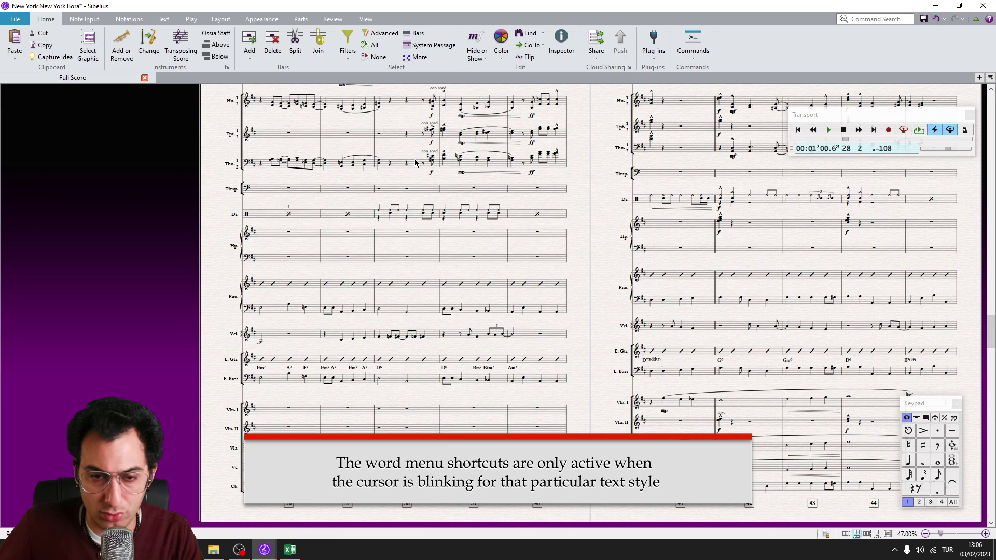
pyautogui.scroll(1, 416, 161)
pyautogui.scroll(1, 421, 179)
pyautogui.scroll(1, 428, 202)
pyautogui.scroll(1, 432, 219)
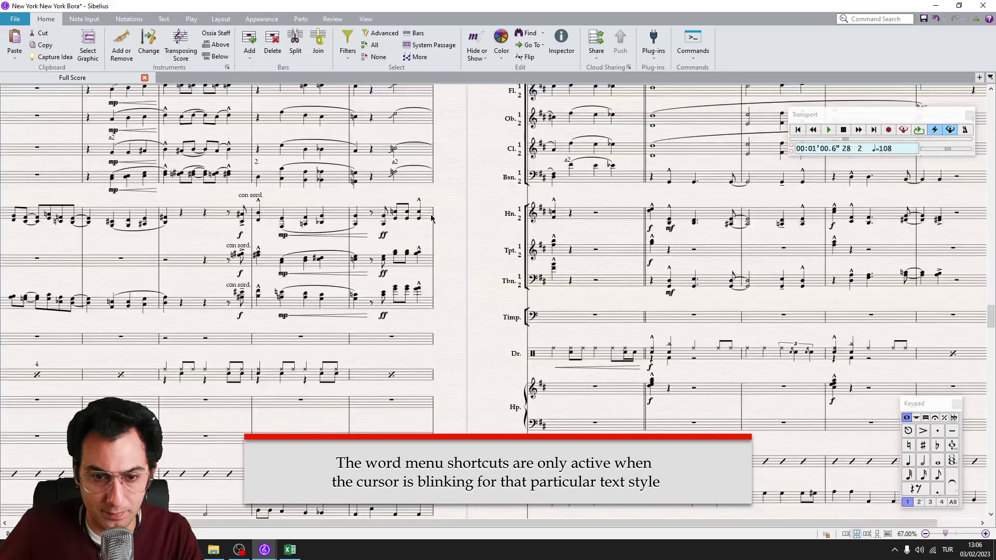
pyautogui.scroll(-1, 545, 179)
pyautogui.scroll(-1, 661, 140)
pyautogui.scroll(-1, 699, 128)
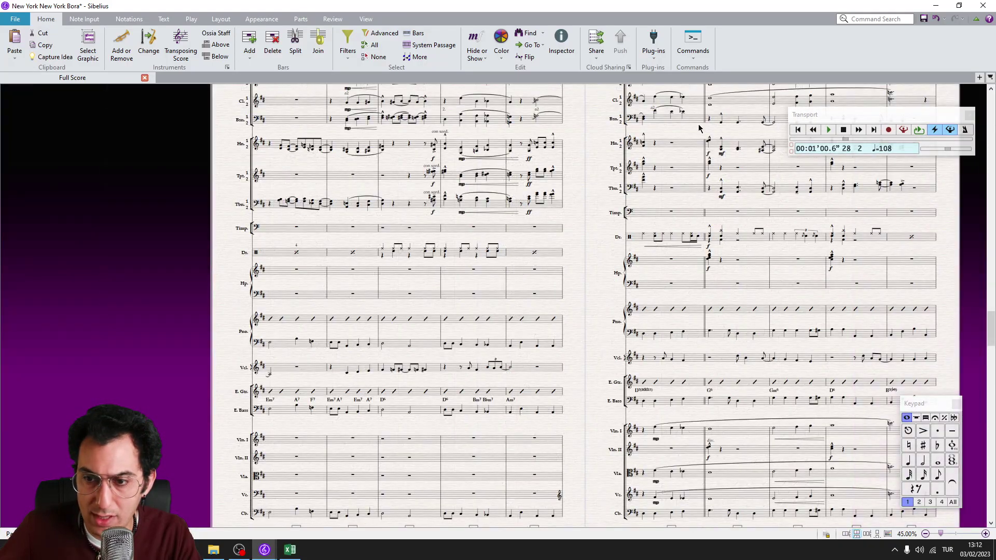
# Add senza sord. technique text to bar 42 of the Hn., Tpt. and Tbn. staves.
pyautogui.click(752, 194)
pyautogui.keyDown('shift'); pyautogui.click(716, 150); pyautogui.keyUp('shift')
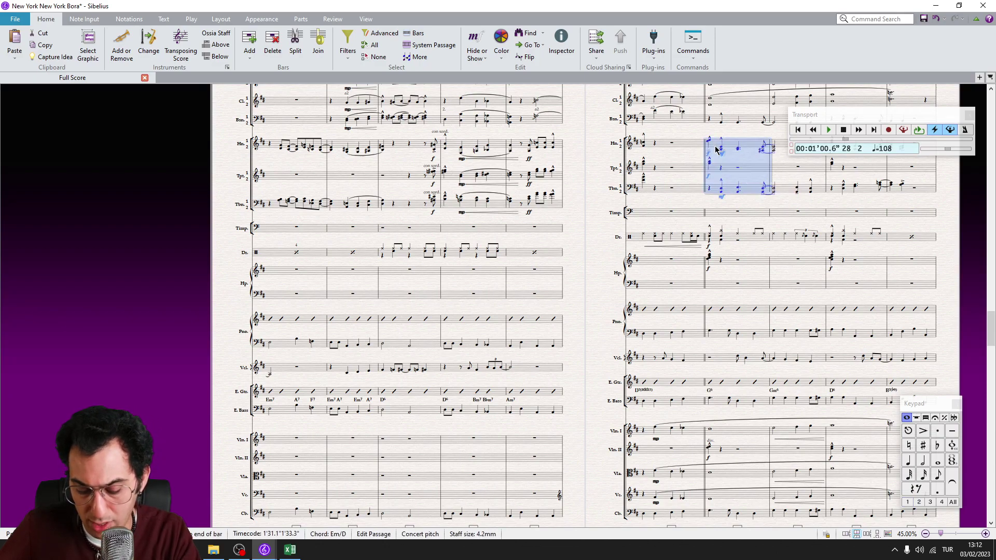
pyautogui.click(710, 223)
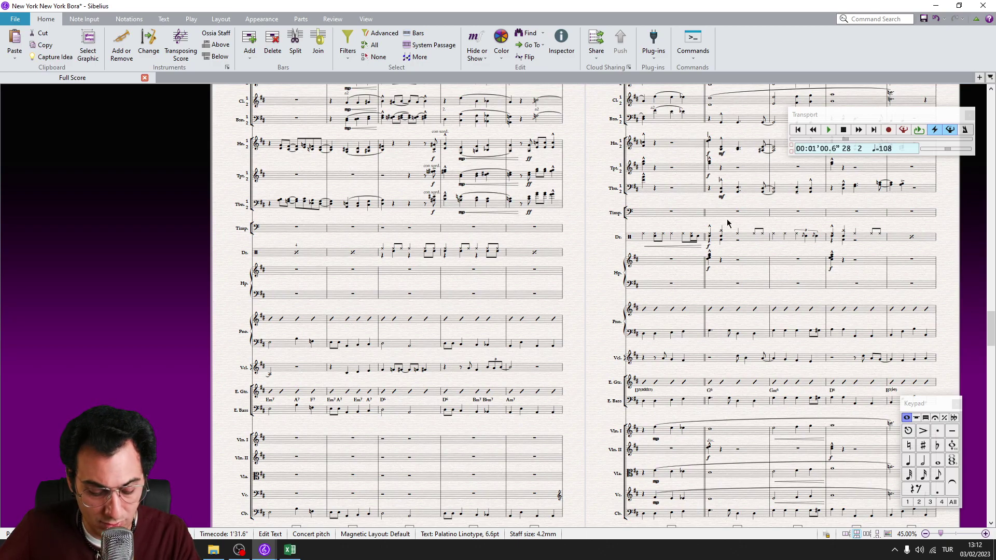
pyautogui.press('Escape')
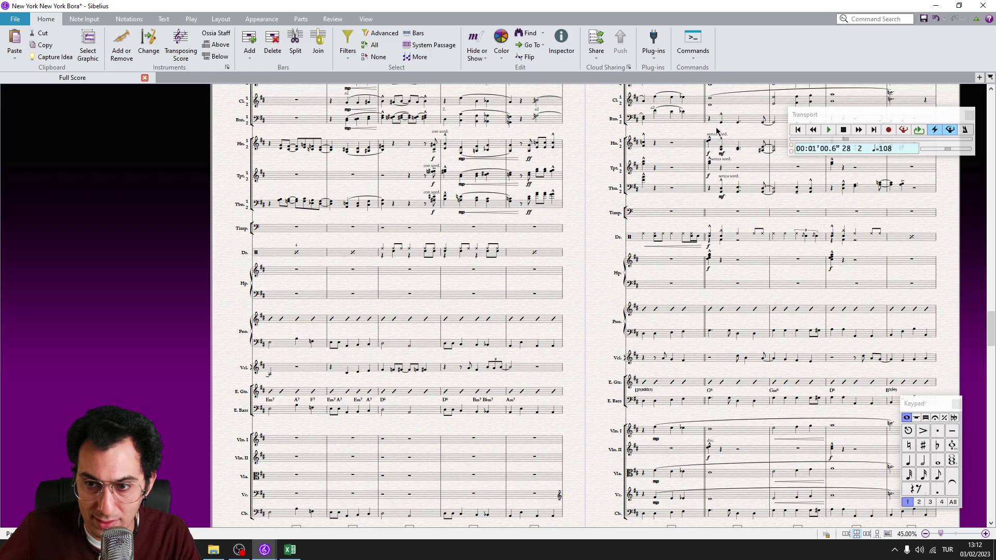
pyautogui.scroll(-3, 715, 249)
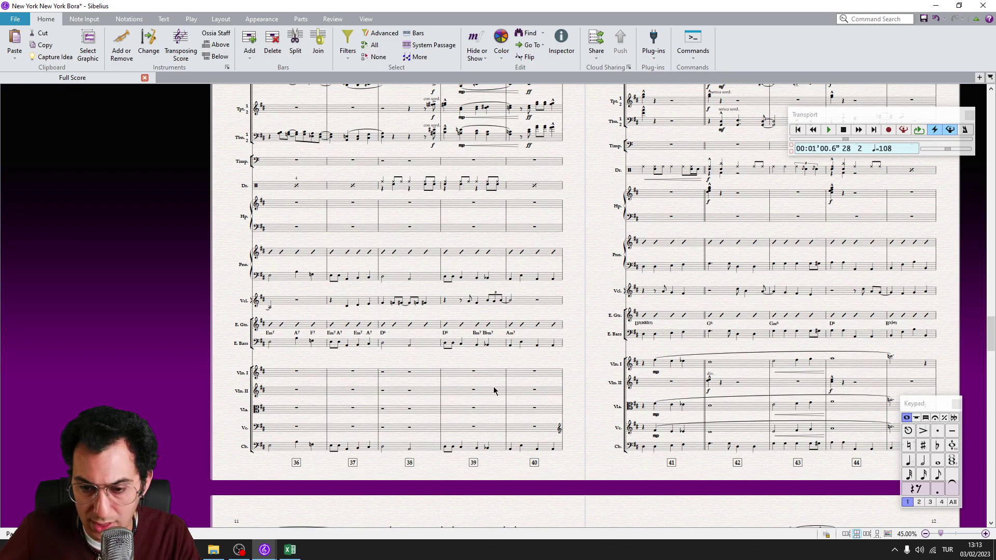
# Add arco technique text to bars 41–42 of the Vln. I through Vc. staves.
pyautogui.click(736, 433)
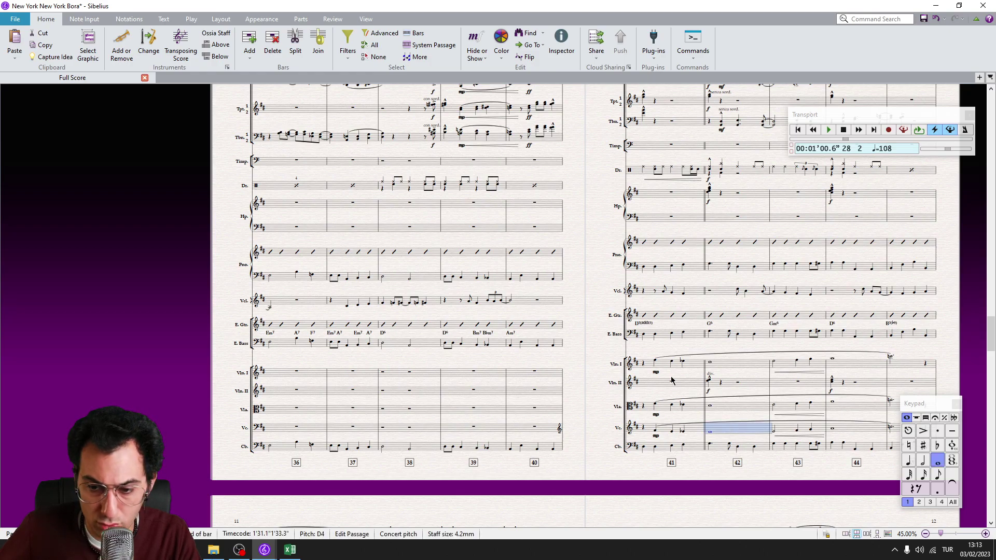
pyautogui.keyDown('shift'); pyautogui.click(660, 368); pyautogui.keyUp('shift')
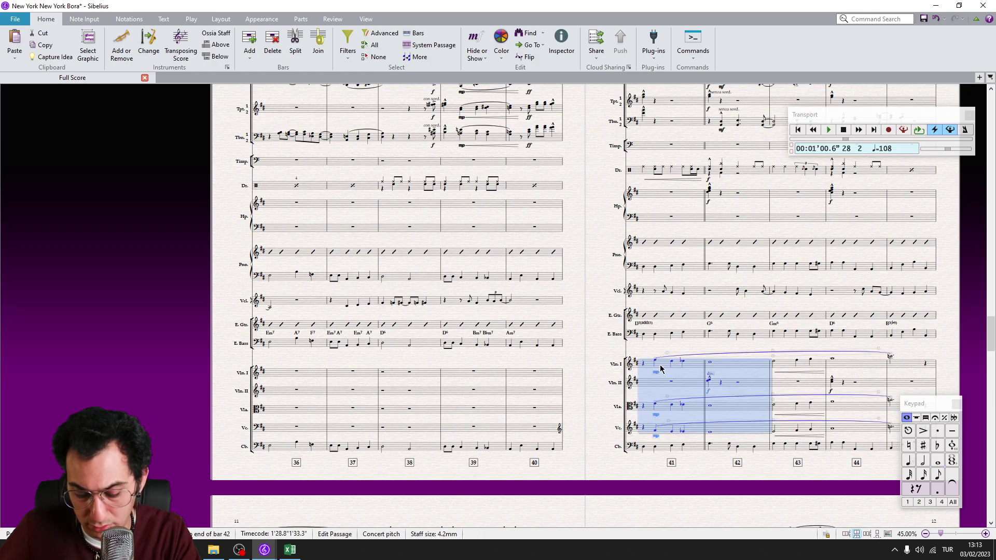
pyautogui.click(661, 370)
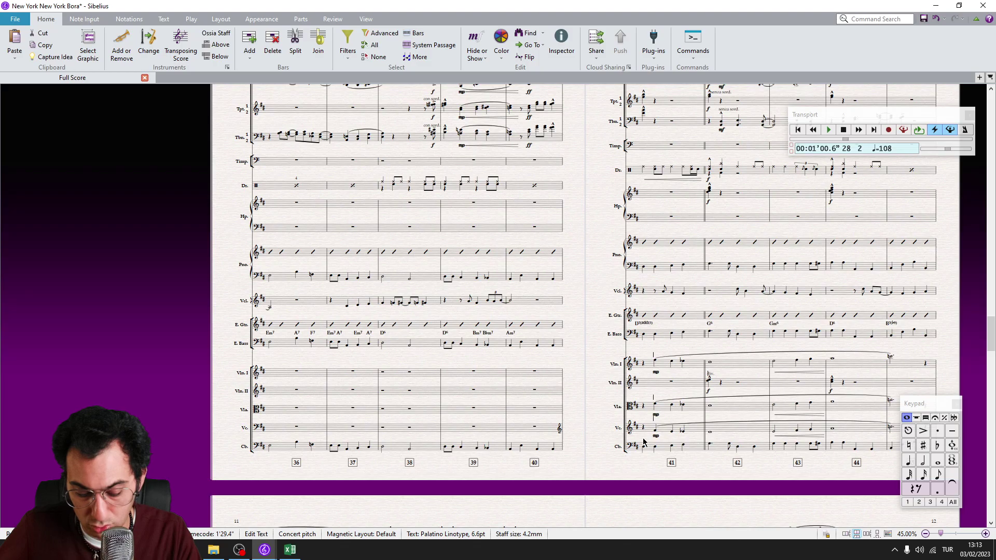
pyautogui.press('Escape')
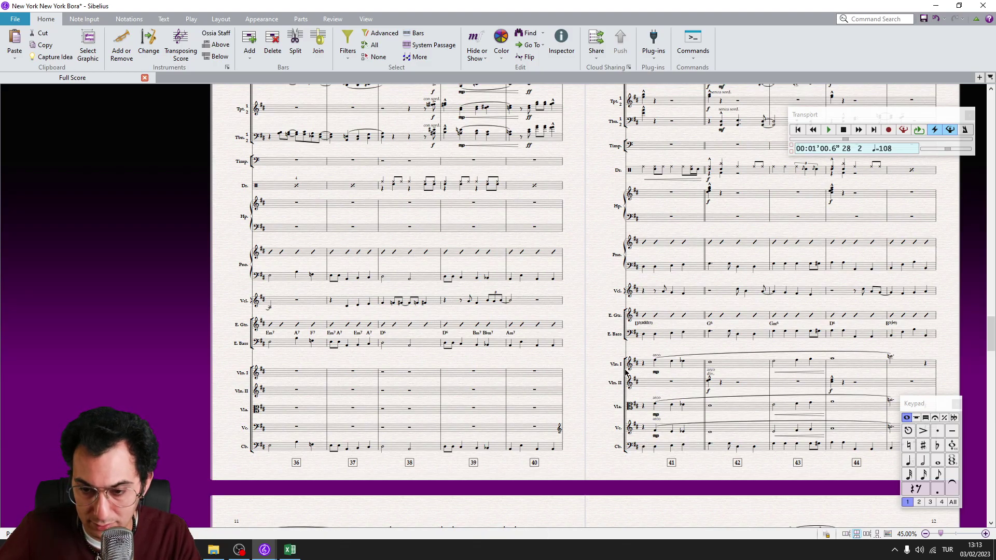